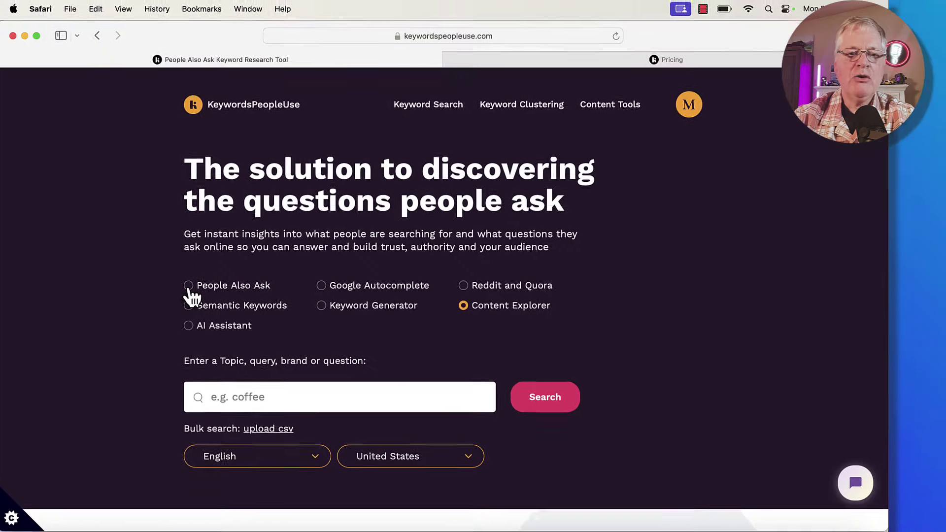
- Run a People Also Ask search for "gravel biking"
left_click(191, 287)
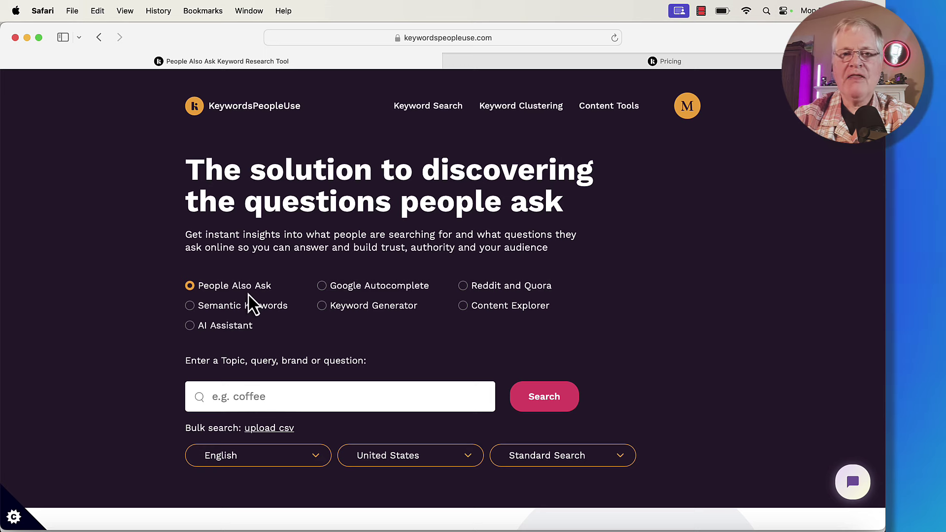
left_click(338, 397)
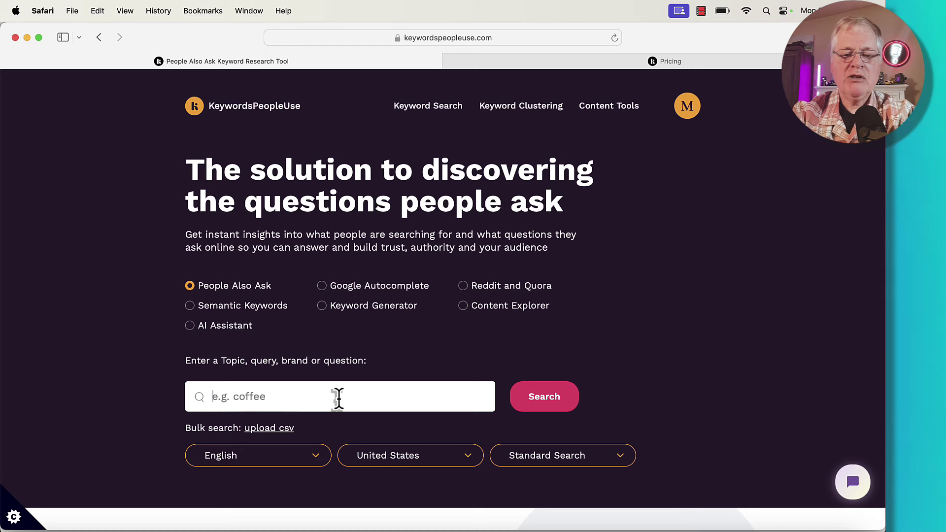
type("grave")
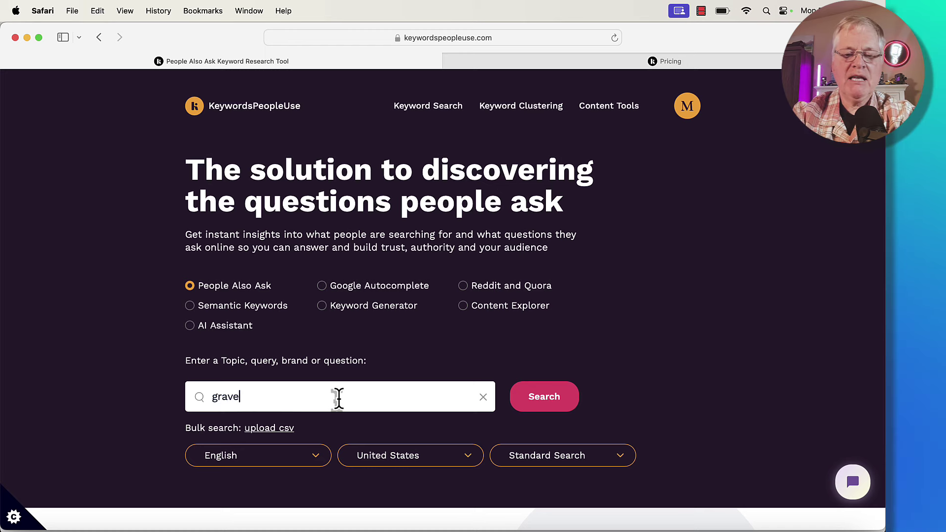
type("l biking")
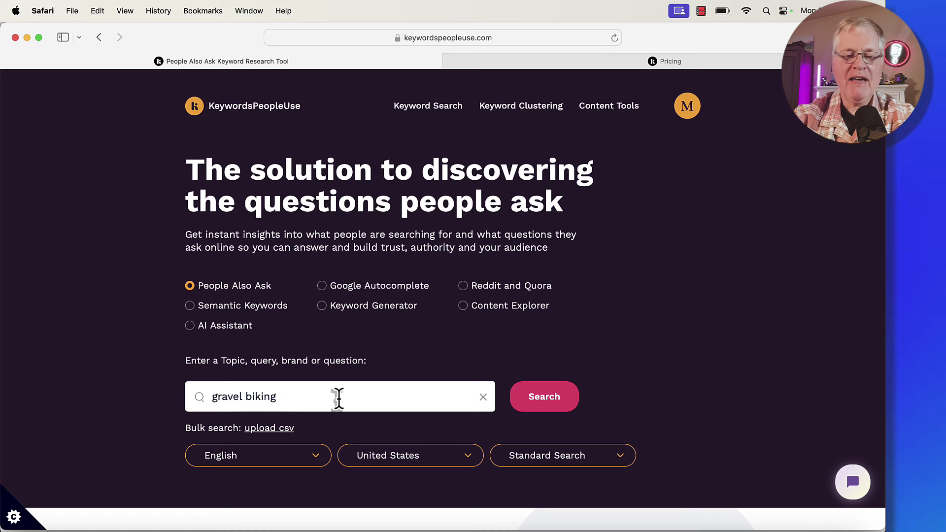
left_click(548, 405)
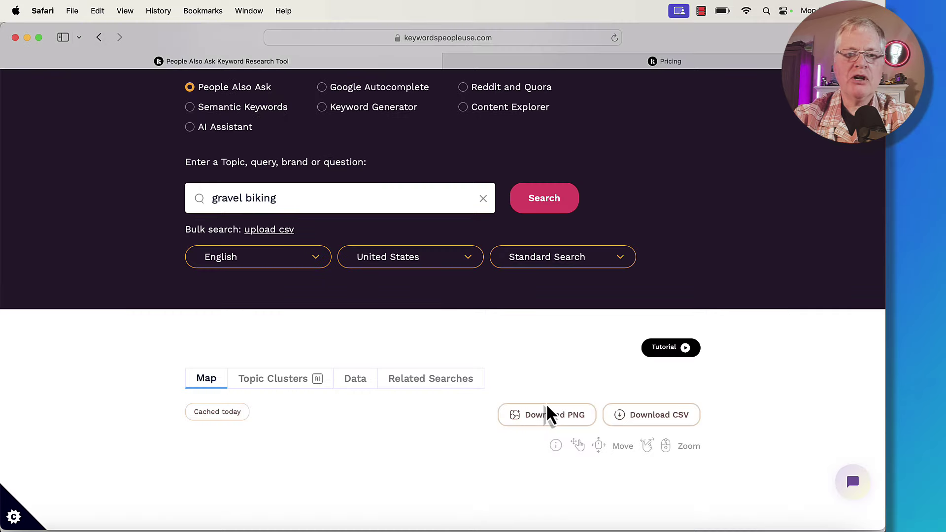
- Examine the map of main questions and their follow-up questions for gravel biking
scroll(865, 347, "down", 10)
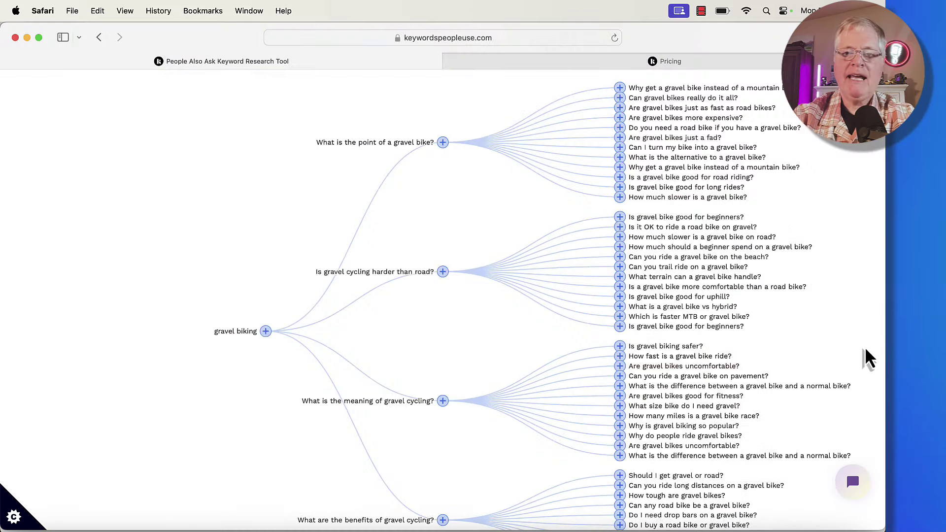
scroll(865, 347, "up", 1)
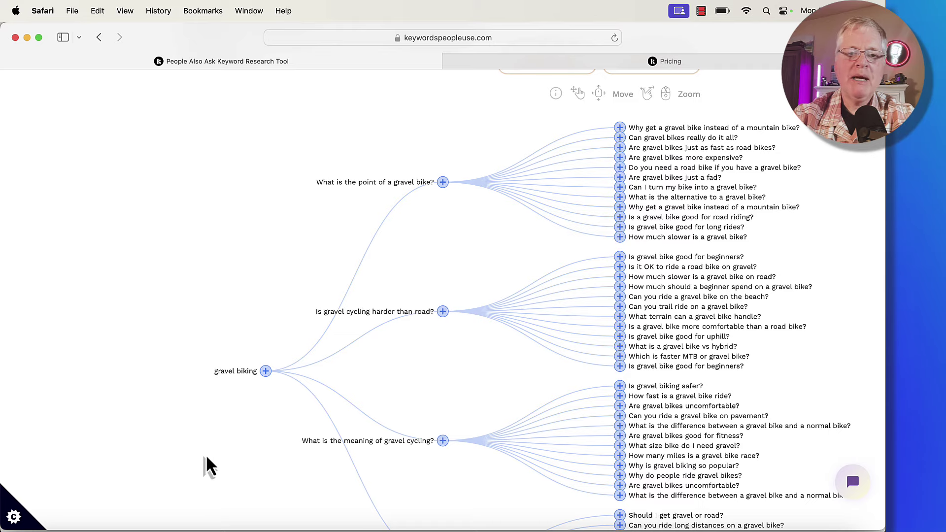
scroll(206, 462, "down", 2)
scroll(206, 458, "down", 2)
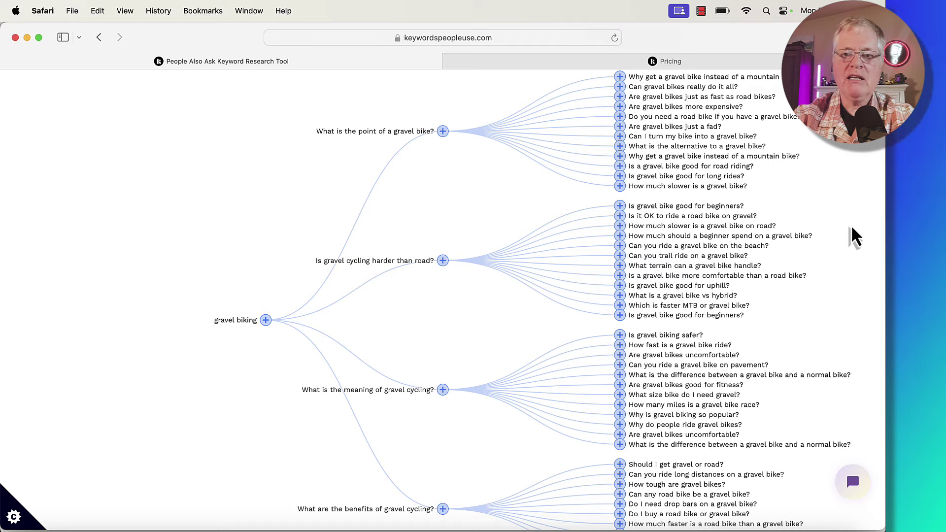
scroll(874, 224, "up", 5)
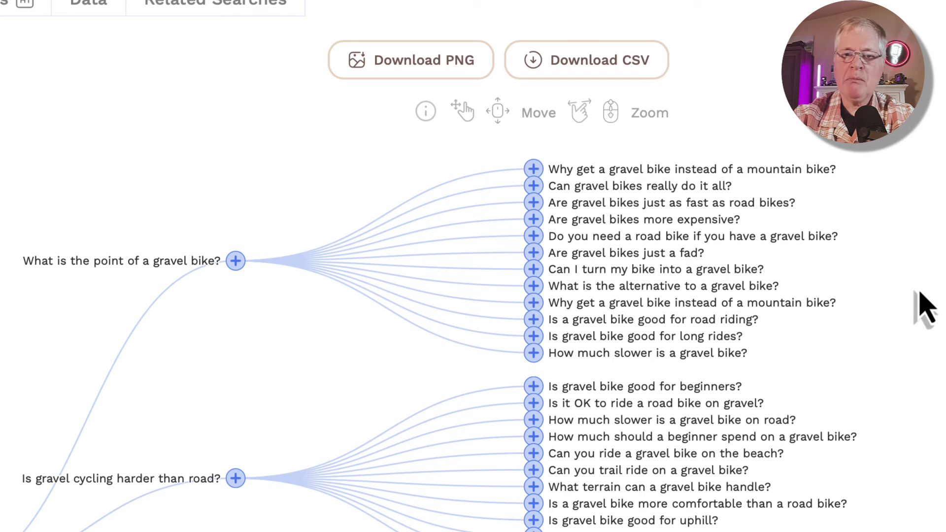
scroll(921, 293, "down", 5)
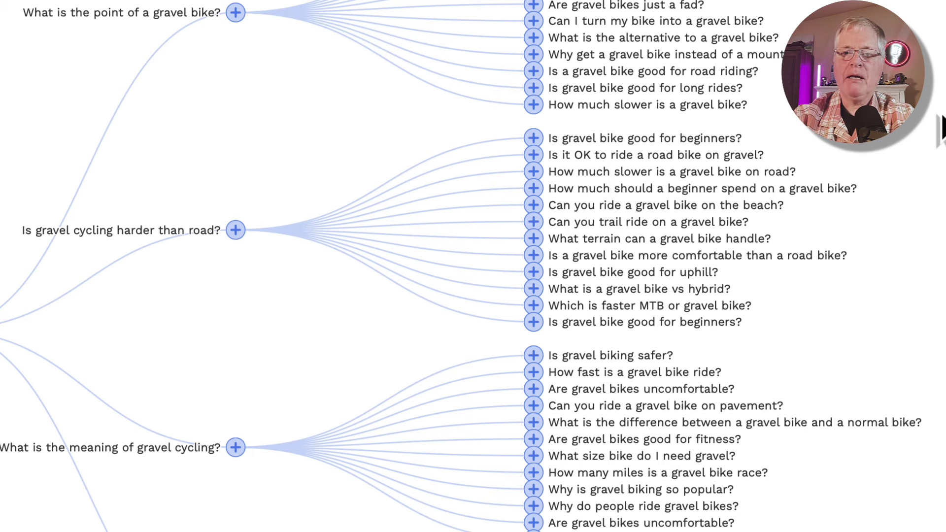
scroll(942, 127, "up", 2)
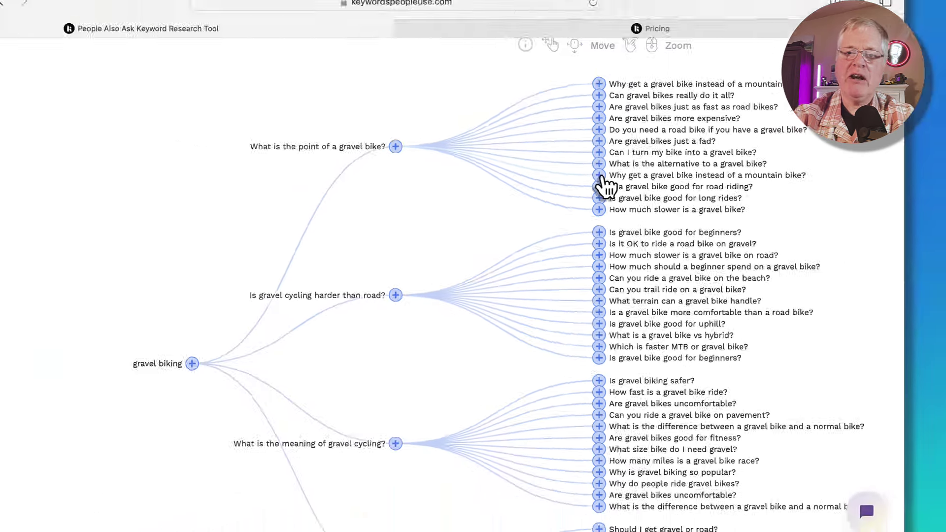
- Expand the question "Why get a gravel bike instead of a mountain bike?" from the map into its own search and view its question map
left_click(534, 130)
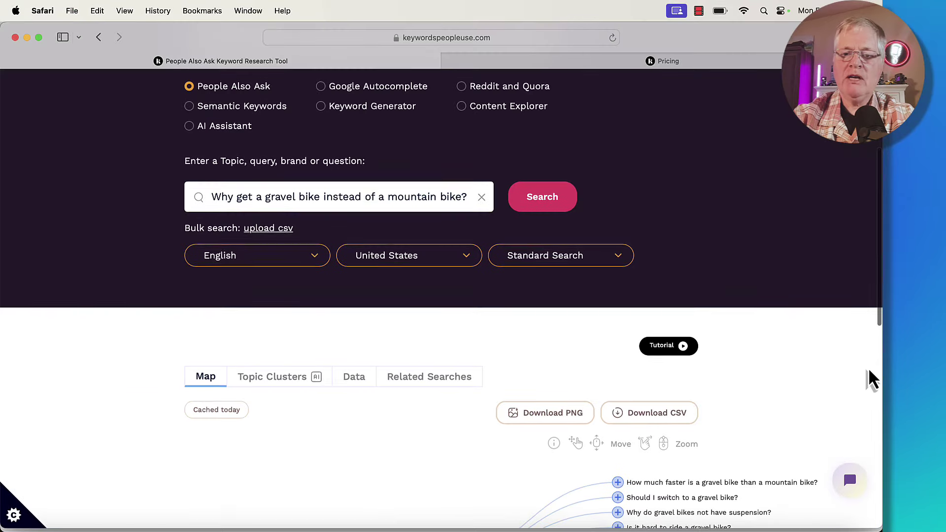
scroll(869, 372, "down", 5)
scroll(870, 374, "down", 3)
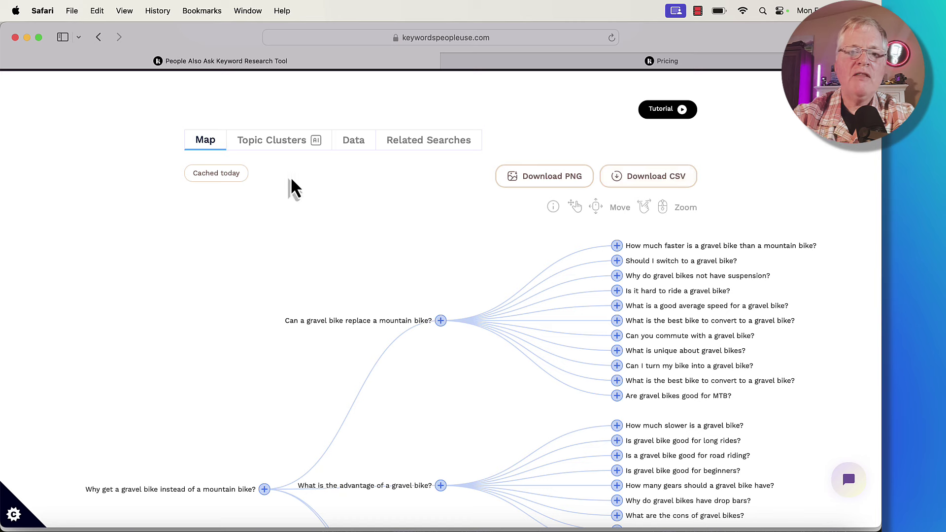
- Review the AI topic clusters for the mountain bike comparison question and open its data list of questions
left_click(295, 148)
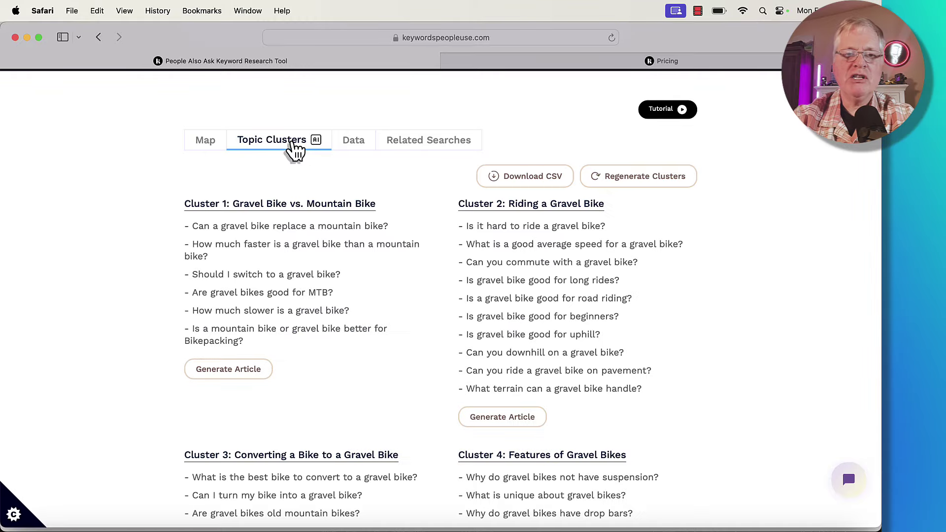
scroll(101, 254, "down", 5)
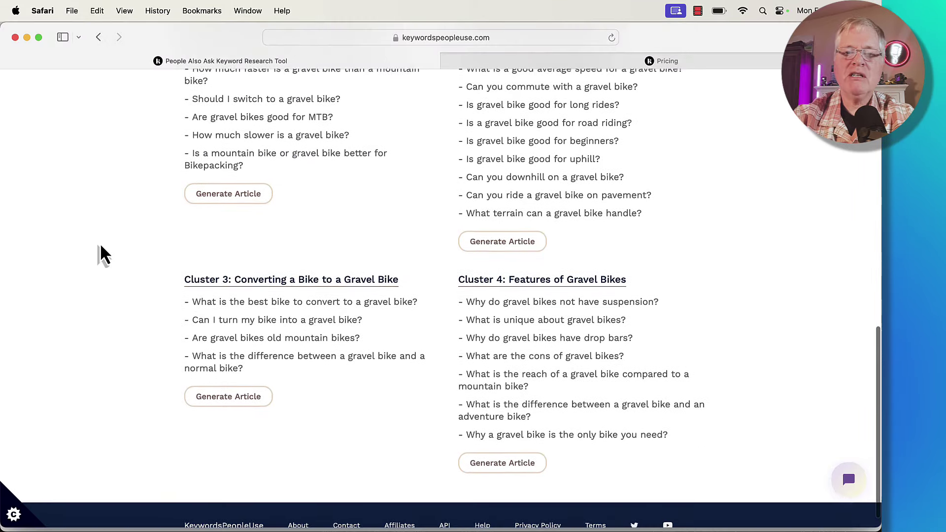
scroll(101, 249, "up", 3)
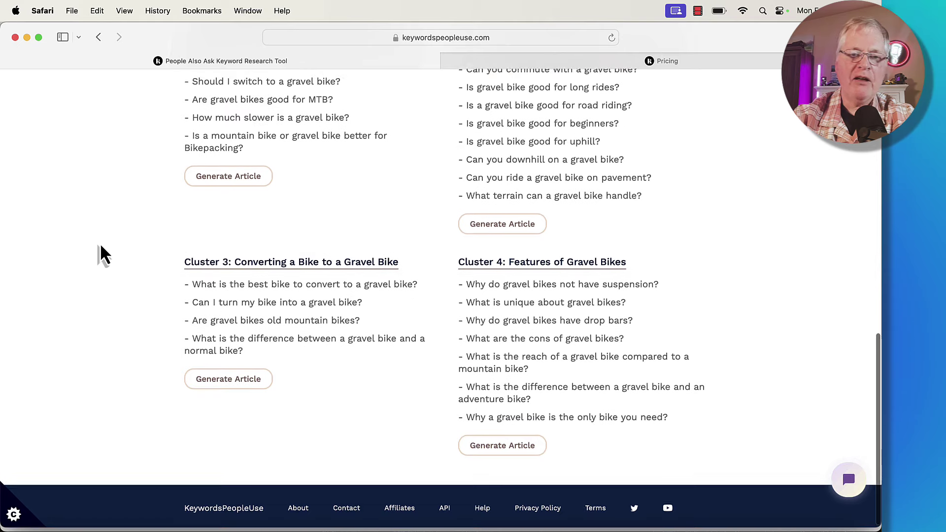
scroll(101, 246, "up", 1)
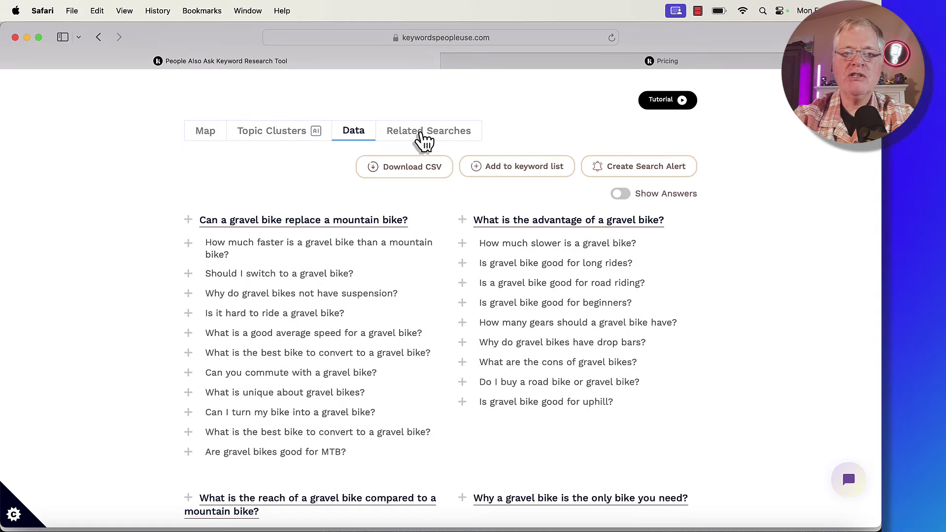
- View the related searches for the mountain bike comparison question, and return to the search form
left_click(424, 141)
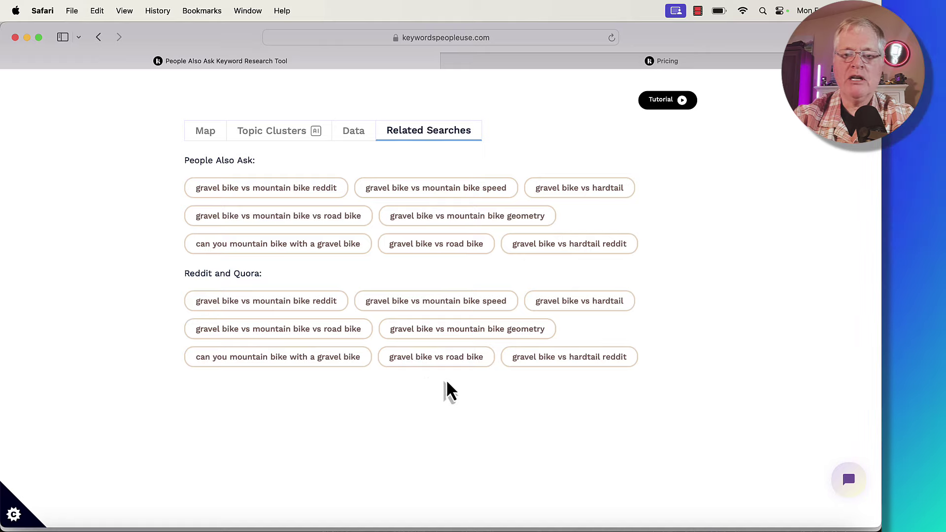
scroll(549, 321, "up", 10)
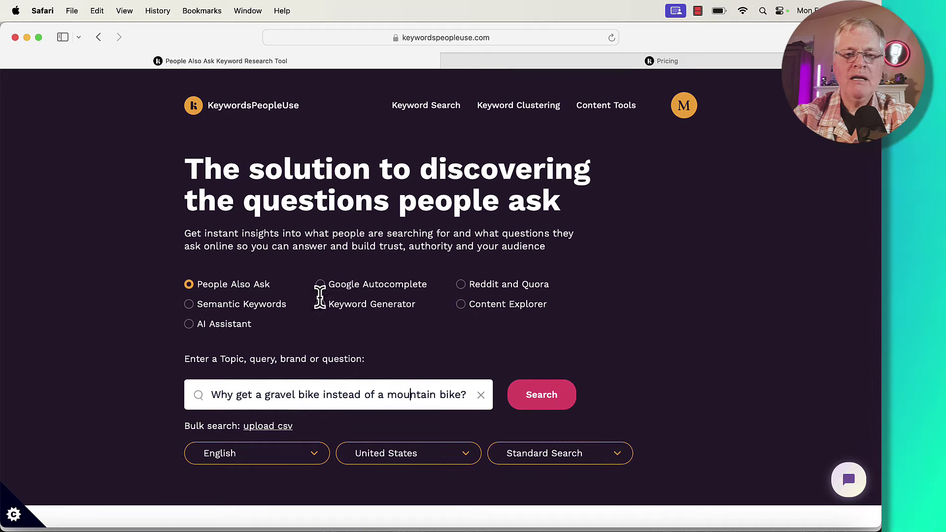
scroll(321, 297, "down", 3)
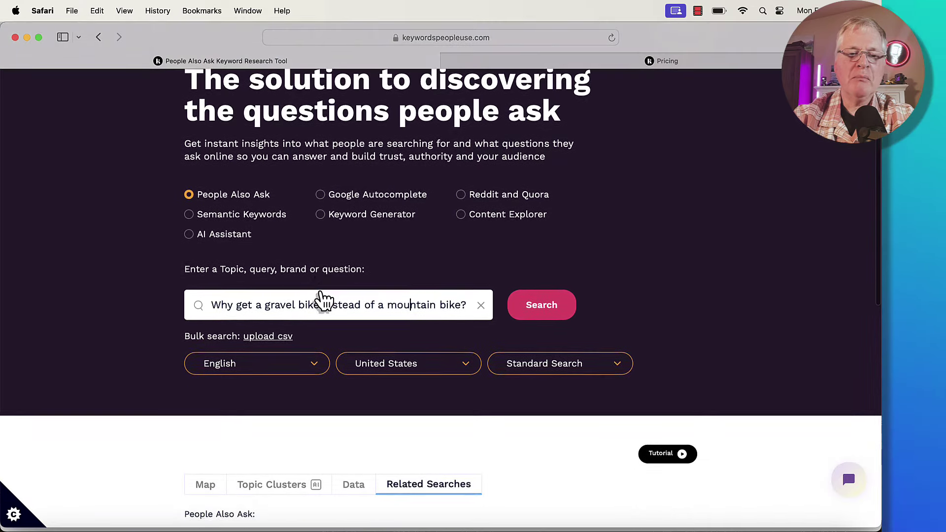
- Switch to Google in Chrome and enter "which gravel bike" in the search box to view its autocomplete suggestions
left_click(151, 515)
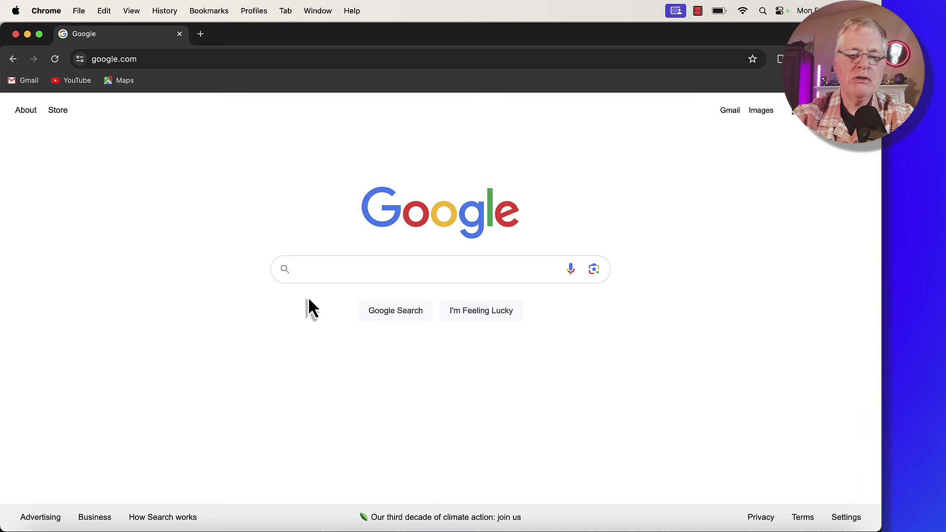
left_click(317, 270)
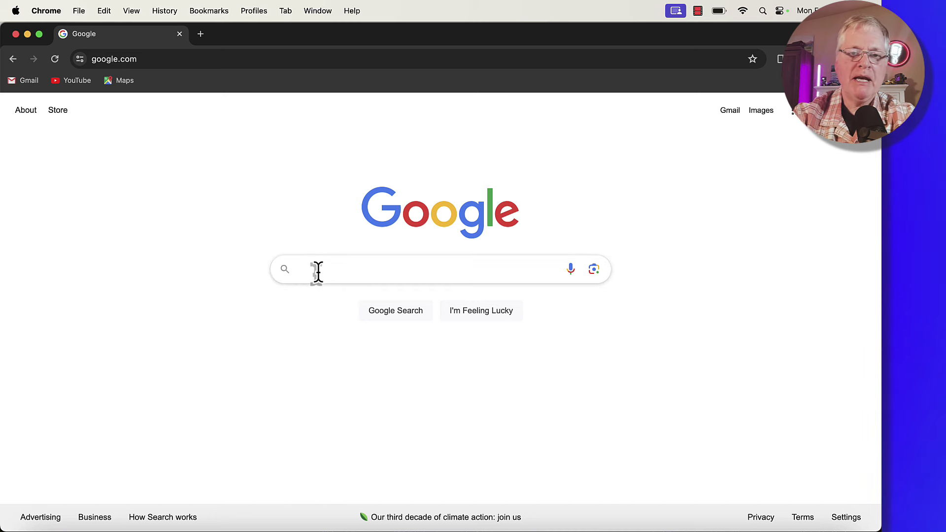
type("which gravel bike")
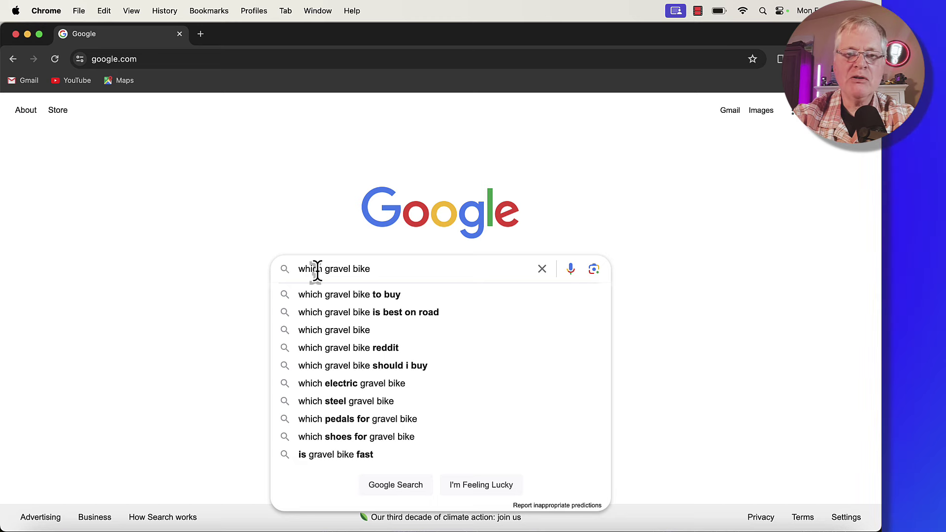
- Compare Google's suggestions for "which gravel bike" when followed by the letters q, e and r in turn
type("q")
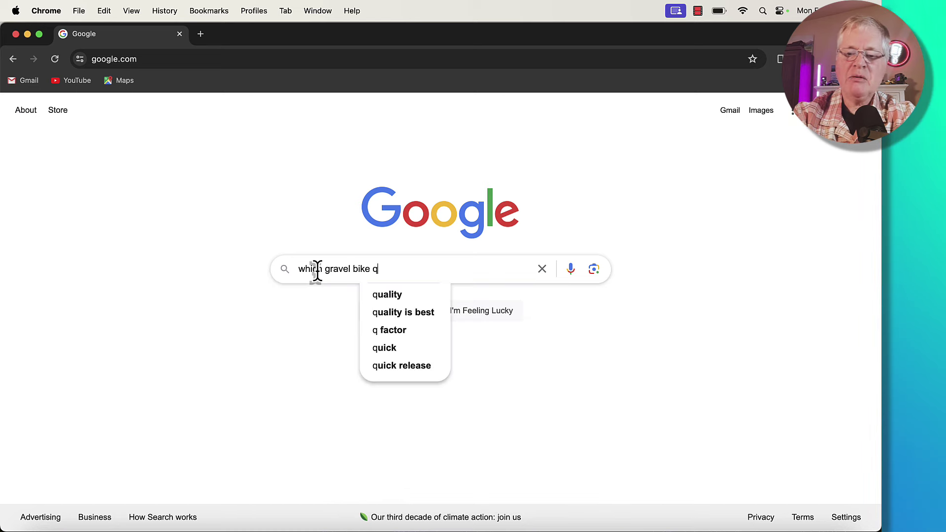
key("BackSpace")
type("e")
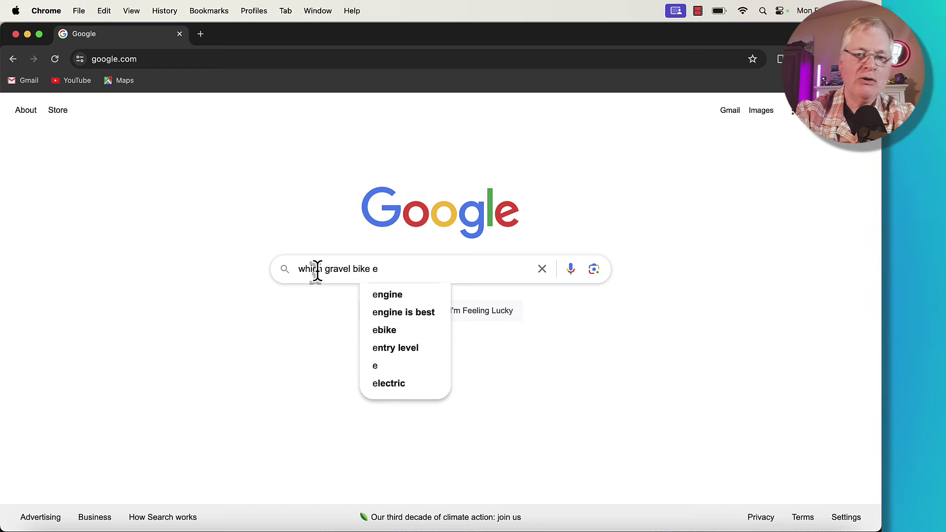
key("BackSpace")
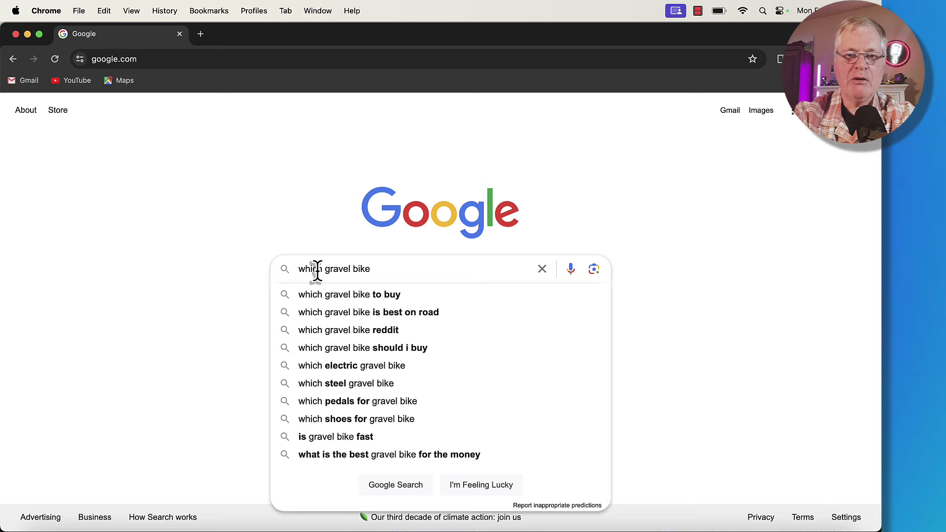
type("r")
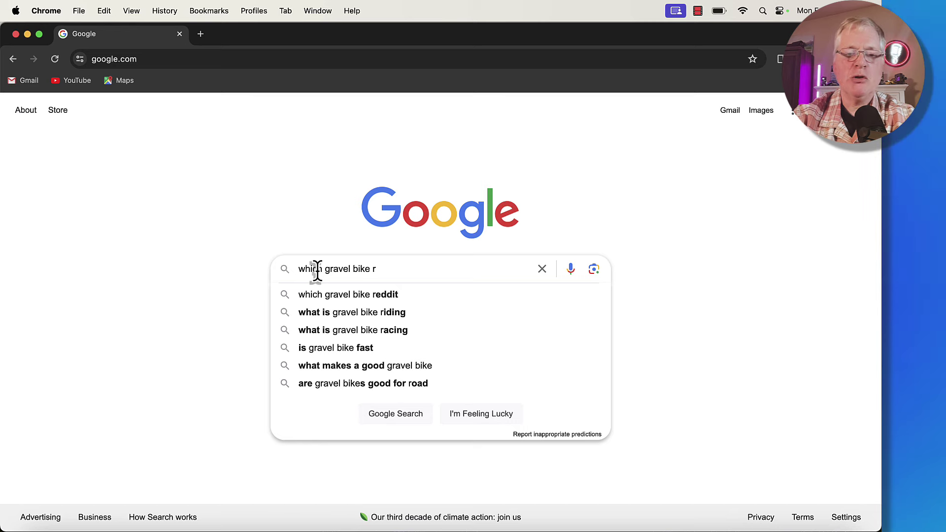
- Switch back to KeywordsPeopleUse in Safari and run a Google Autocomplete search for "gravel bike"
left_click(97, 528)
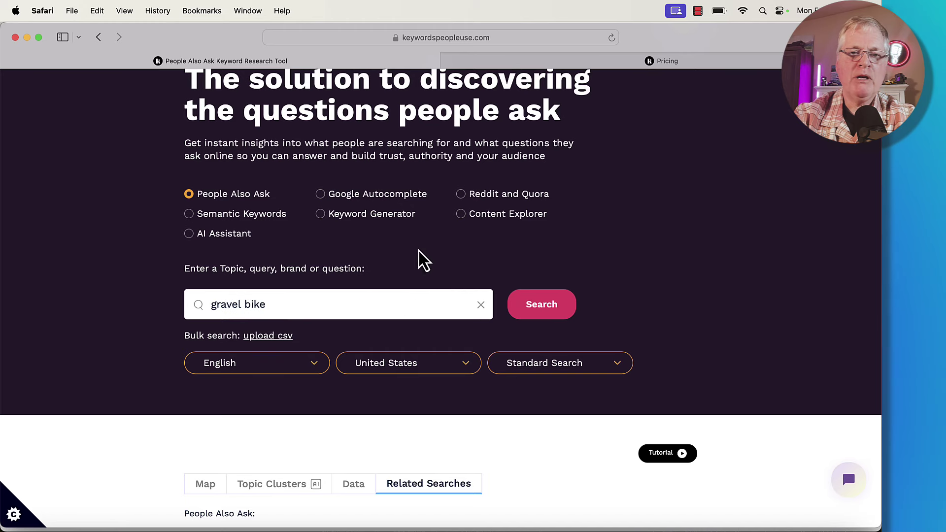
left_click(331, 195)
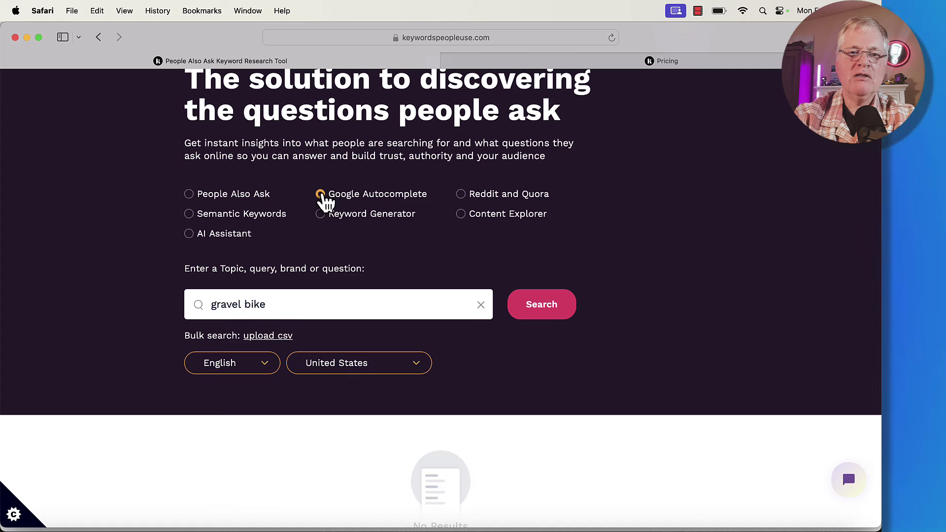
left_click(551, 310)
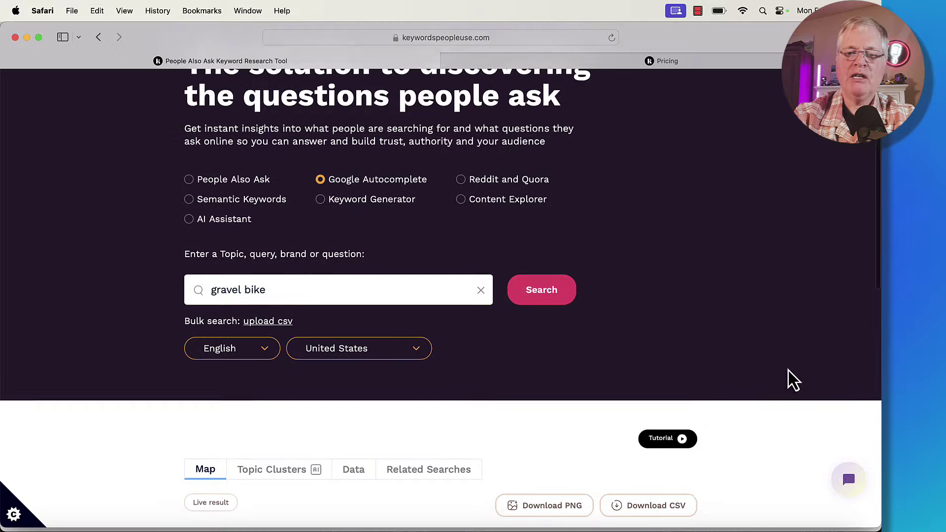
- Examine the circular autocomplete map of gravel bike queries grouped by question word
scroll(789, 380, "down", 5)
scroll(789, 379, "down", 6)
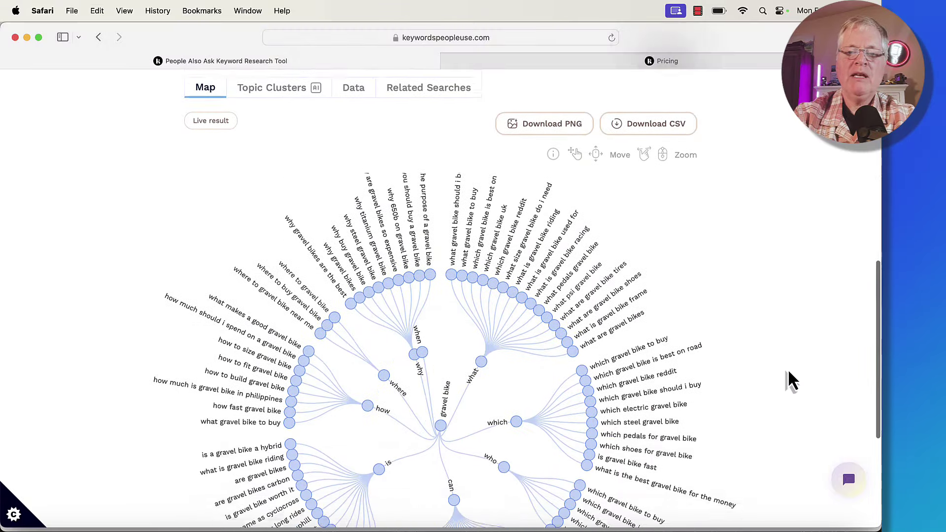
scroll(789, 380, "down", 1)
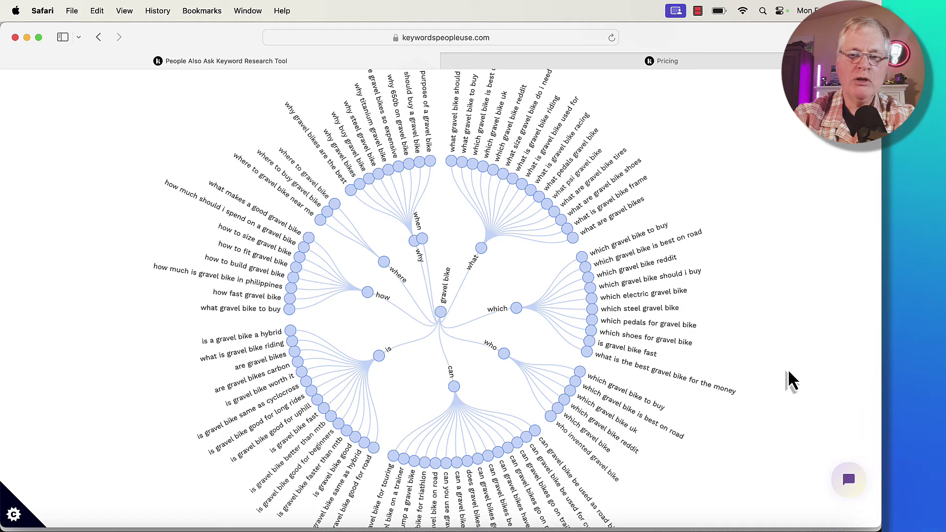
scroll(788, 379, "down", 3)
scroll(788, 379, "up", 5)
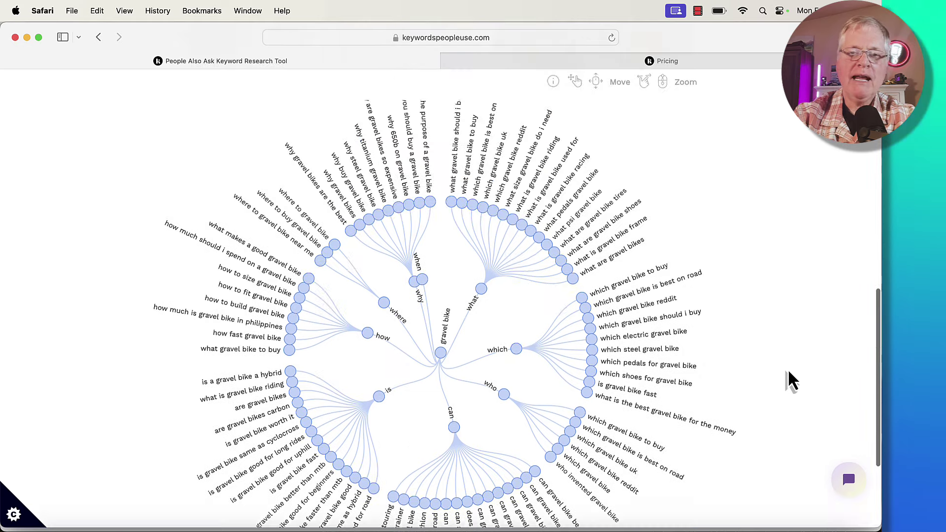
scroll(788, 376, "up", 2)
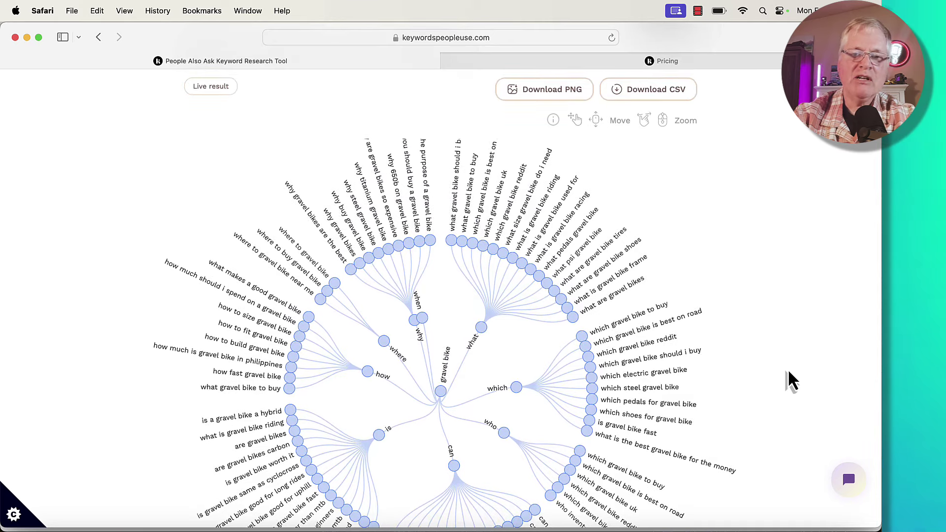
scroll(788, 373, "down", 5)
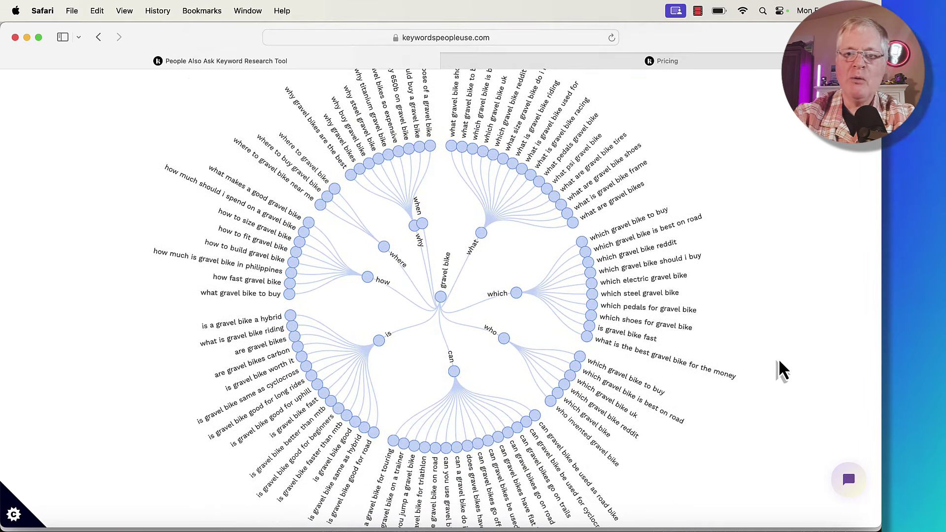
- Collapse the "how", "what" and "can" question branches in the gravel bike autocomplete map
scroll(781, 370, "up", 12)
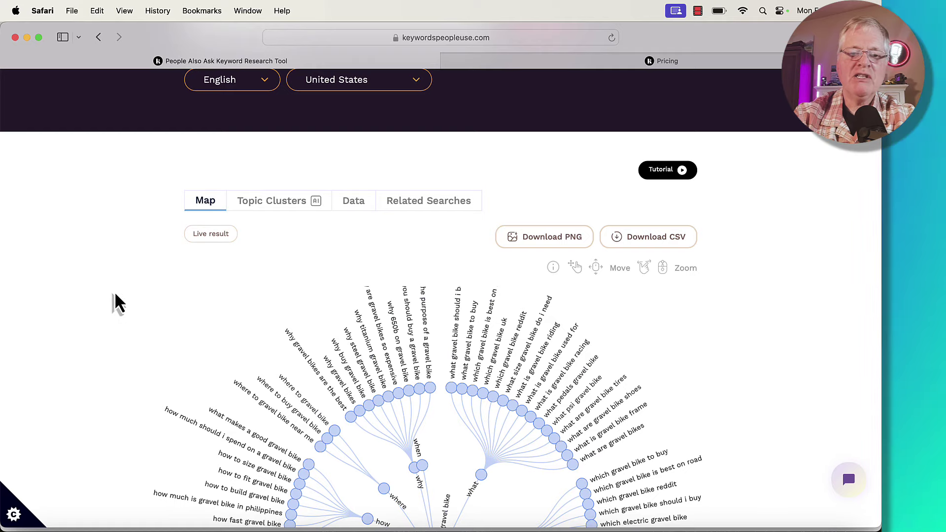
scroll(115, 296, "down", 8)
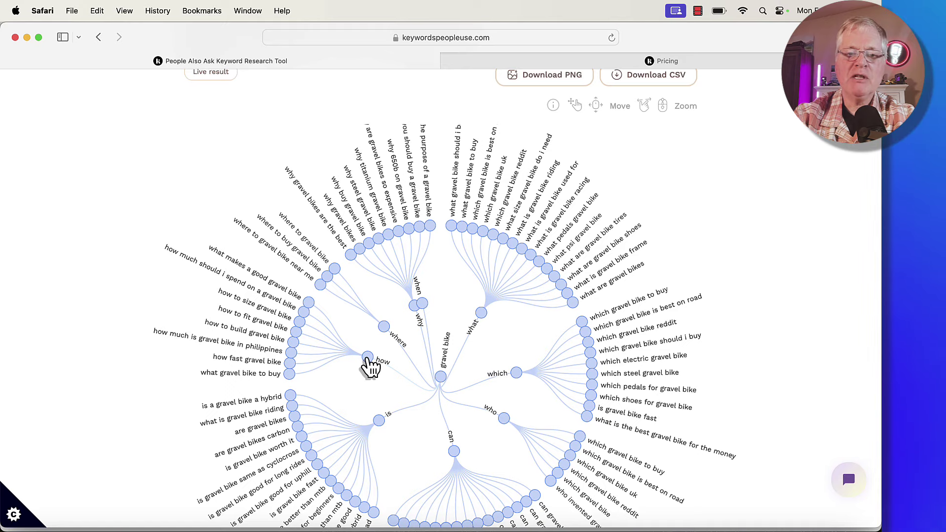
left_click(368, 356)
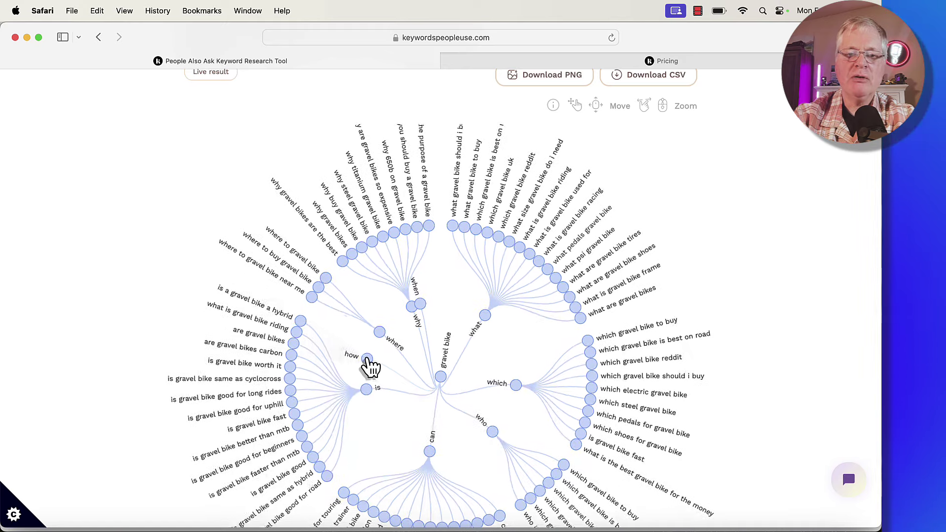
left_click(486, 316)
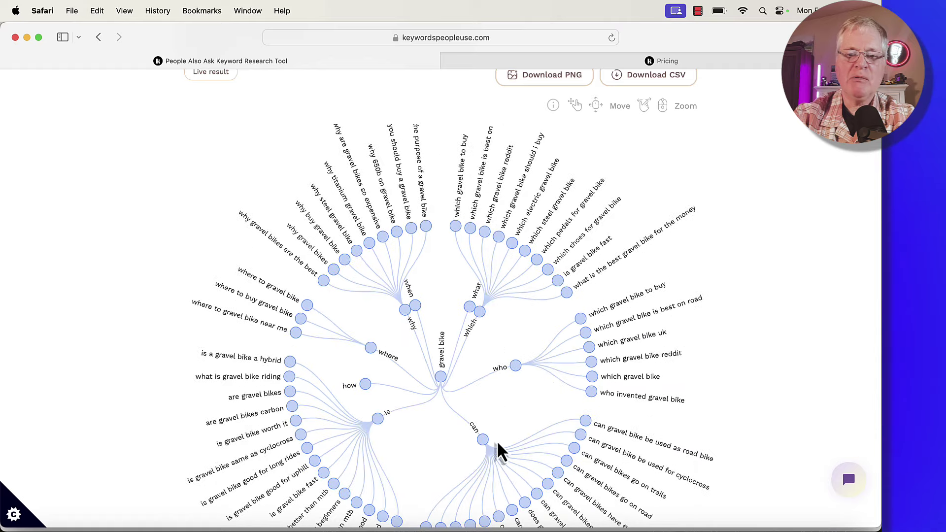
left_click(482, 440)
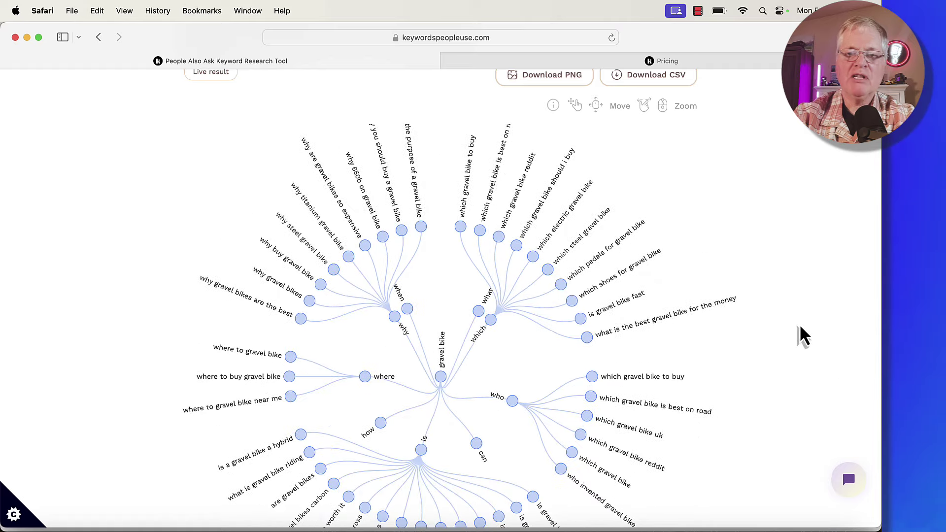
- Group the gravel bike autocomplete questions into AI topic clusters
scroll(799, 327, "up", 4)
scroll(800, 324, "up", 3)
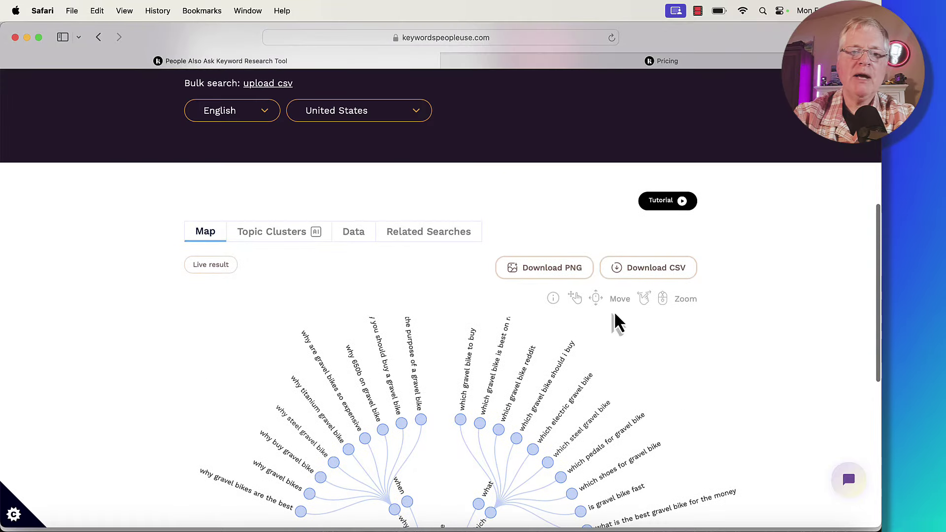
left_click(290, 244)
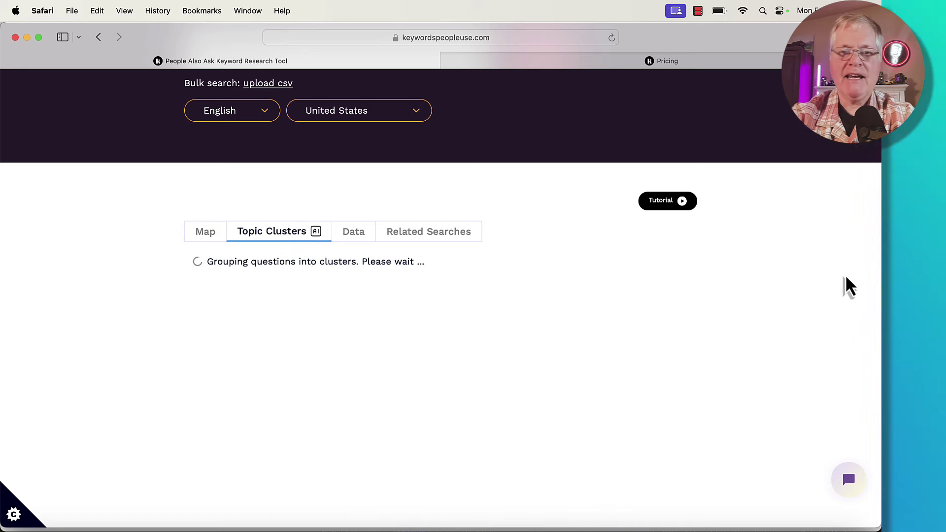
- Examine the gravel bike topic clusters and the questions grouped under each one
scroll(814, 353, "down", 3)
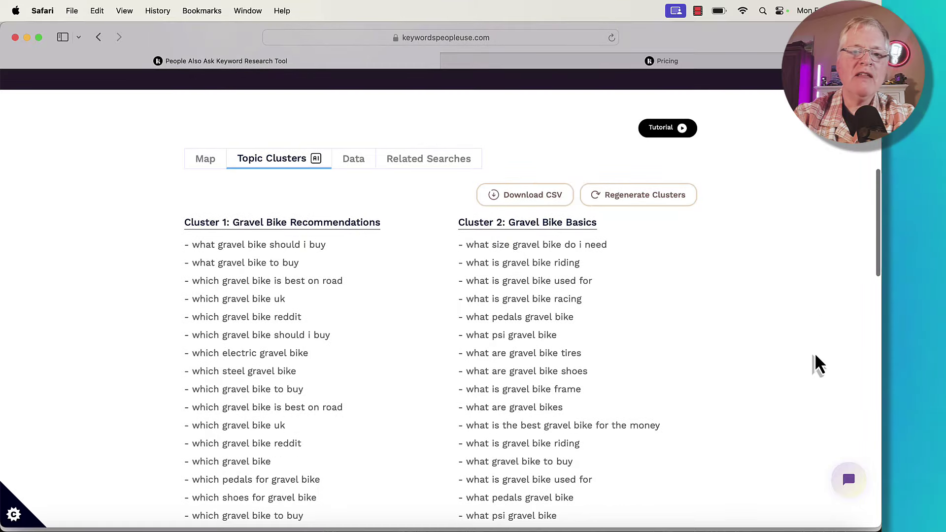
scroll(815, 356, "down", 3)
scroll(815, 356, "down", 10)
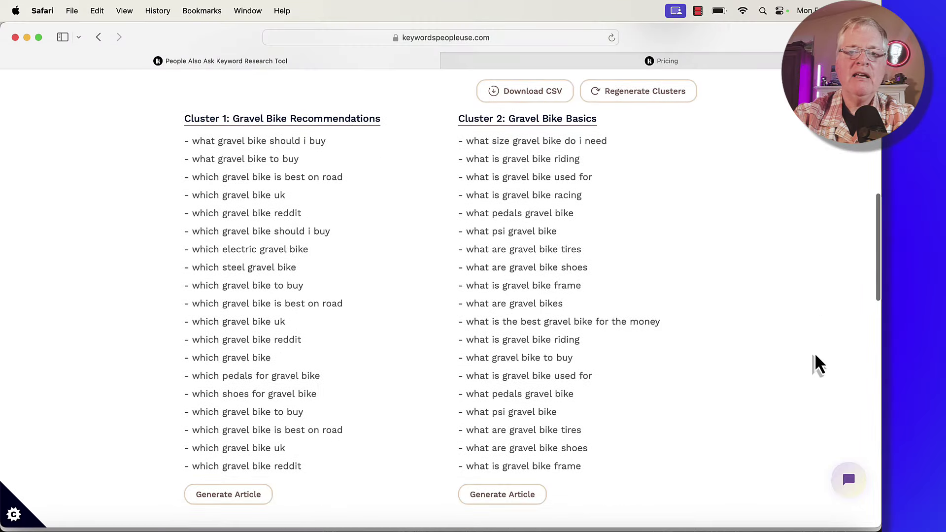
scroll(815, 356, "down", 3)
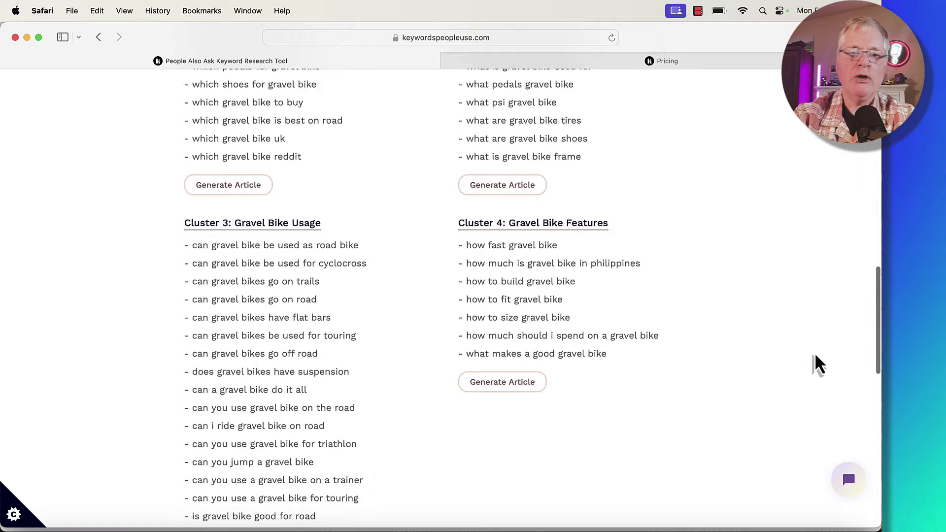
scroll(816, 356, "up", 9)
scroll(814, 353, "up", 5)
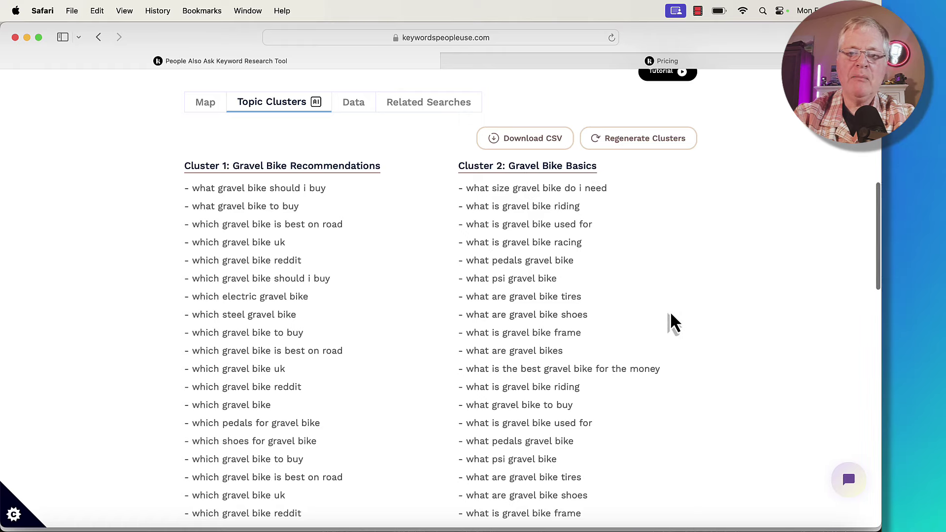
scroll(671, 315, "down", 5)
scroll(670, 311, "down", 2)
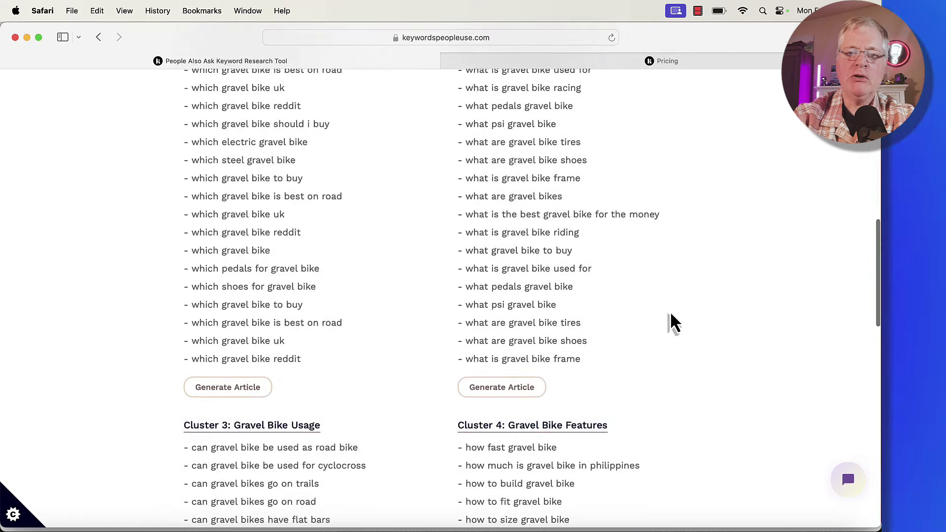
scroll(670, 311, "up", 5)
scroll(671, 312, "up", 2)
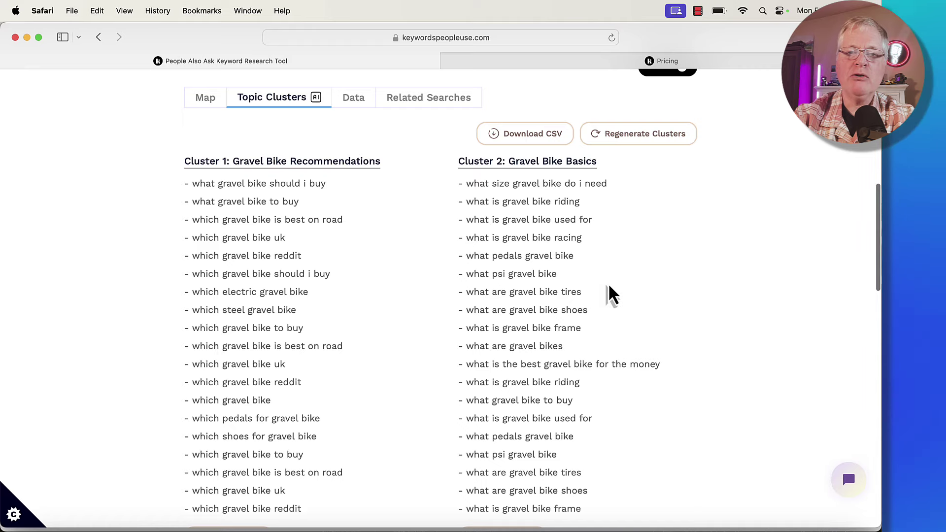
- Run a Reddit and Quora search for "gravel bike" in English for the United States
scroll(410, 318, "up", 5)
scroll(409, 323, "up", 2)
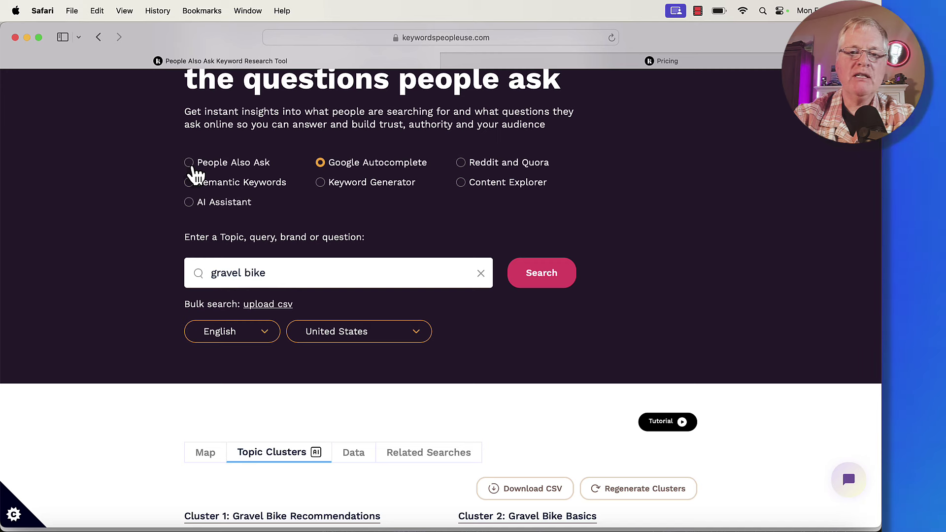
left_click(461, 163)
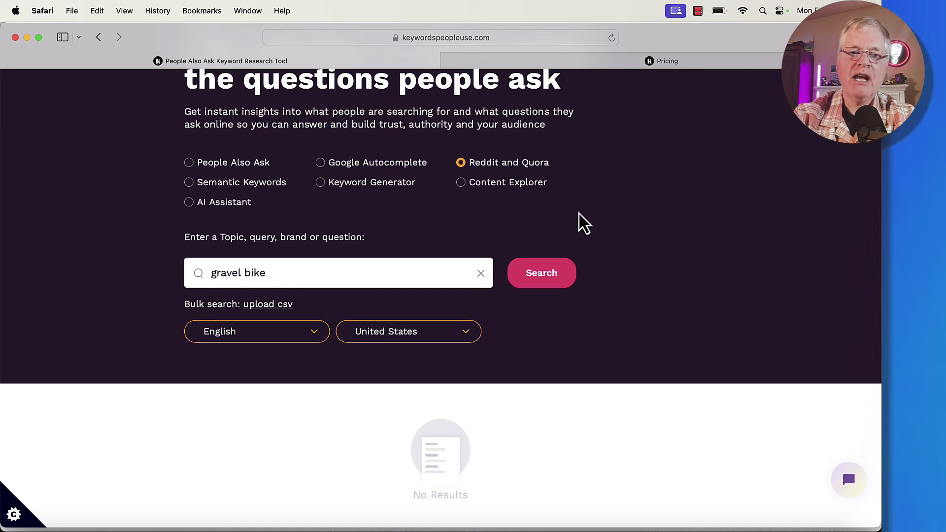
left_click(550, 272)
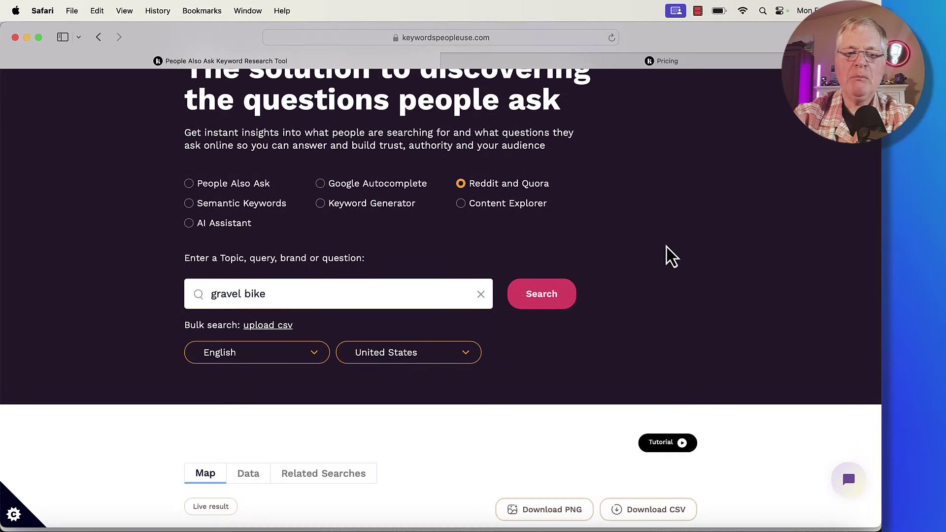
- Review the Reddit and Quora gravel bike questions, first as a map and then in the Data list
scroll(671, 256, "down", 5)
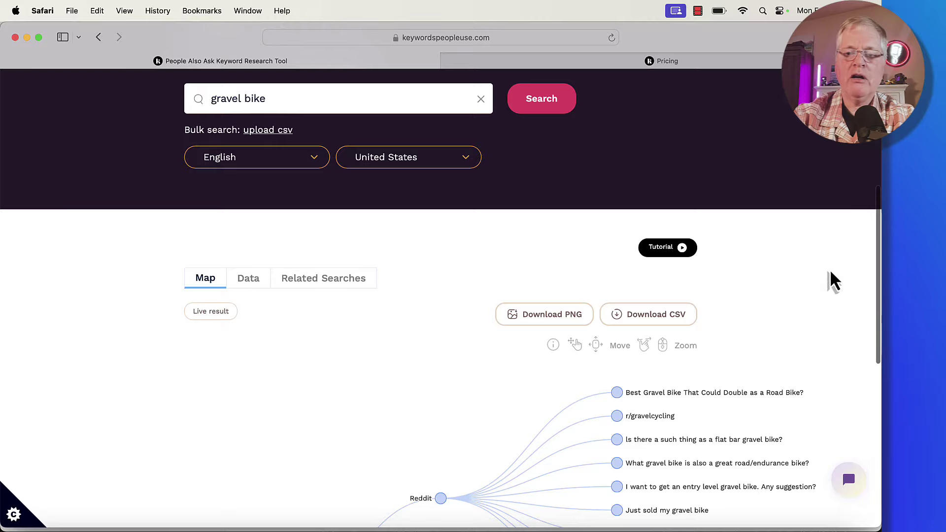
scroll(831, 272, "down", 5)
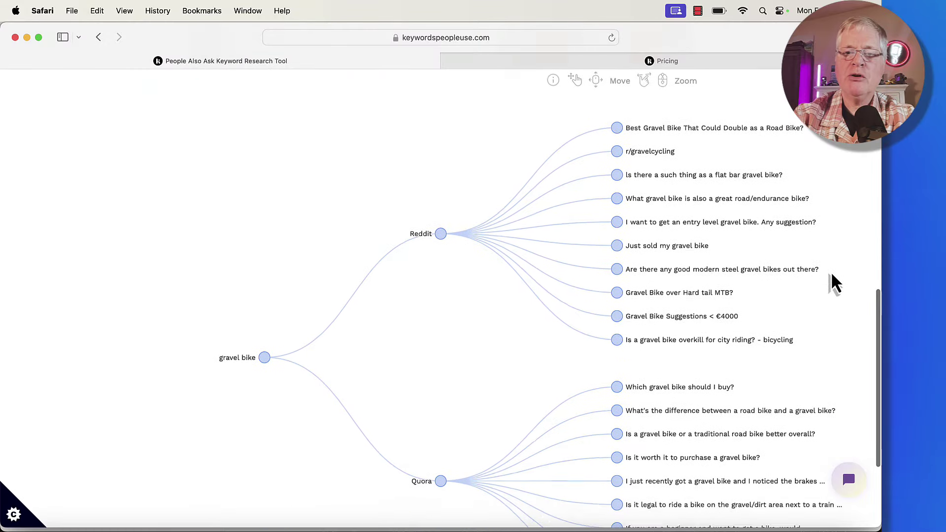
scroll(832, 275, "down", 4)
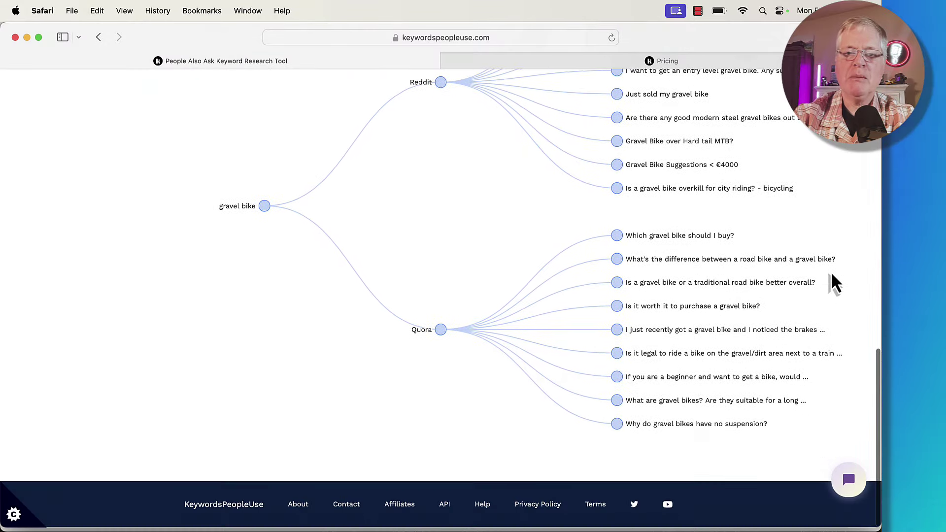
scroll(831, 271, "up", 7)
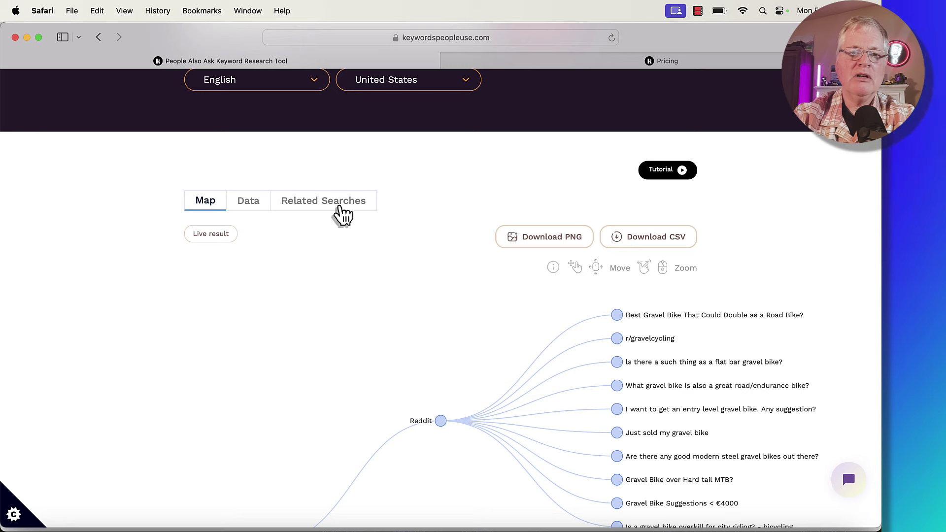
left_click(253, 206)
scroll(792, 371, "down", 5)
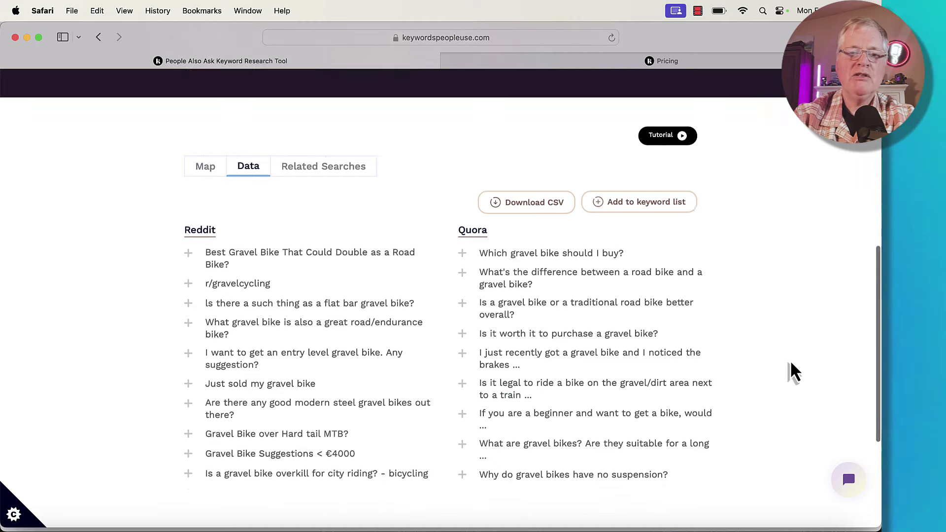
scroll(791, 364, "up", 4)
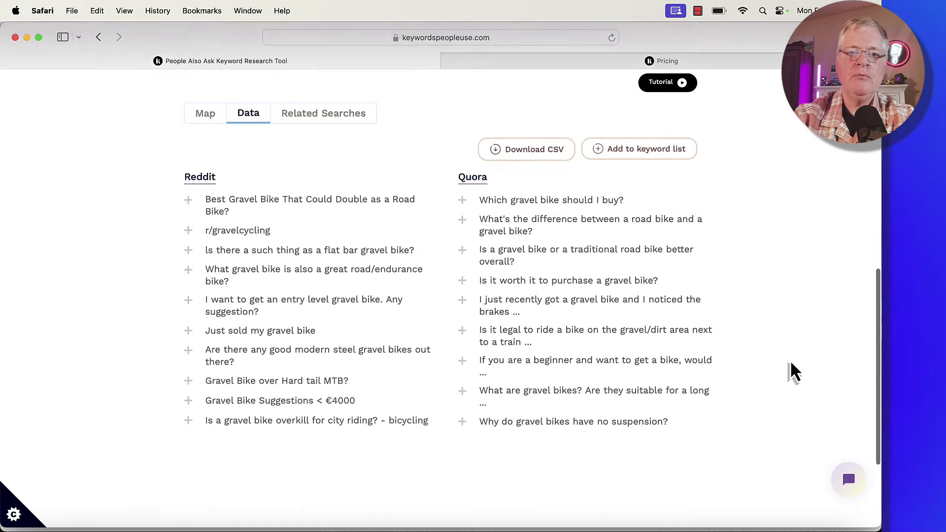
- Run a Semantic Keywords search for "gravel bike" in English for the United States
scroll(791, 363, "up", 10)
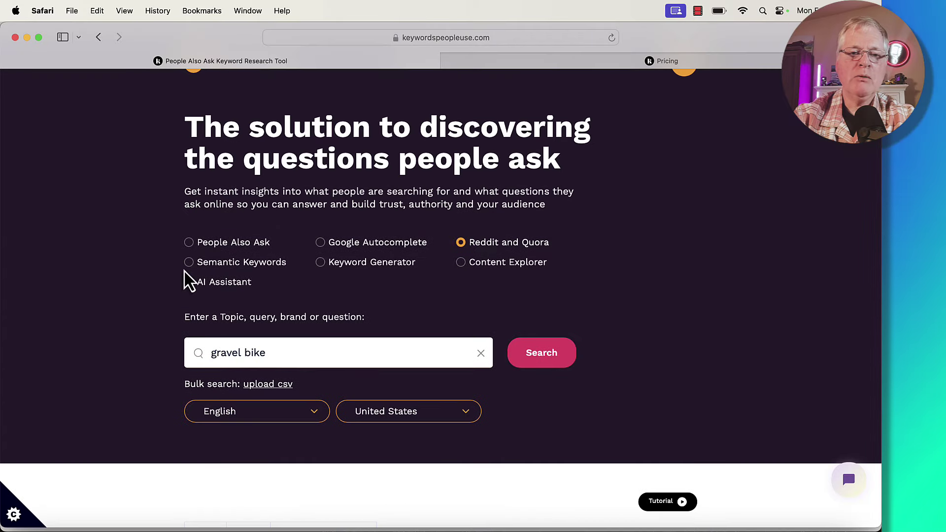
left_click(189, 263)
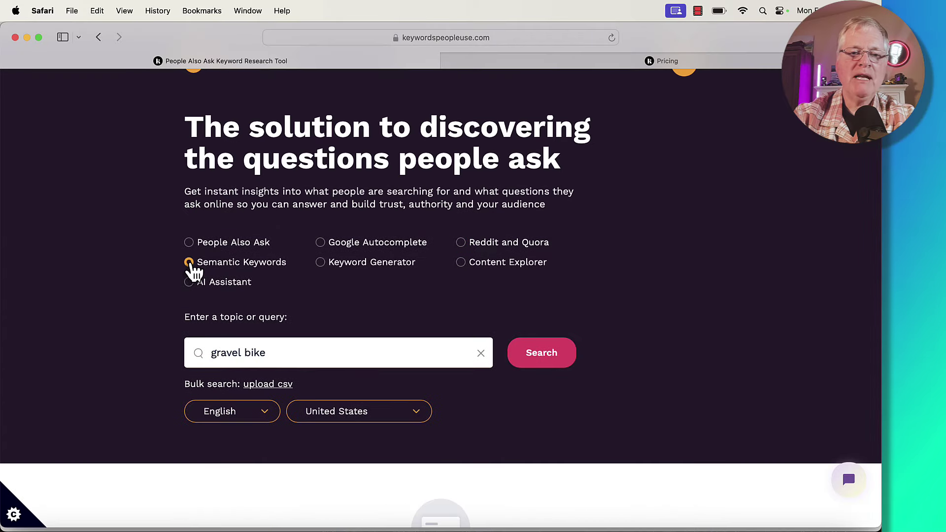
left_click(540, 356)
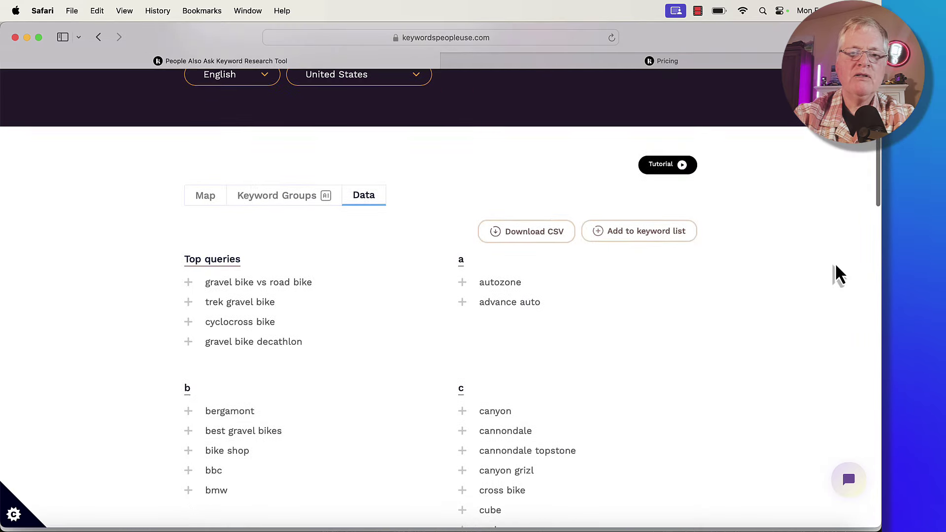
- Examine the semantic keyword data for gravel bike, from the top queries through the alphabetical and question-word groups
scroll(745, 305, "down", 5)
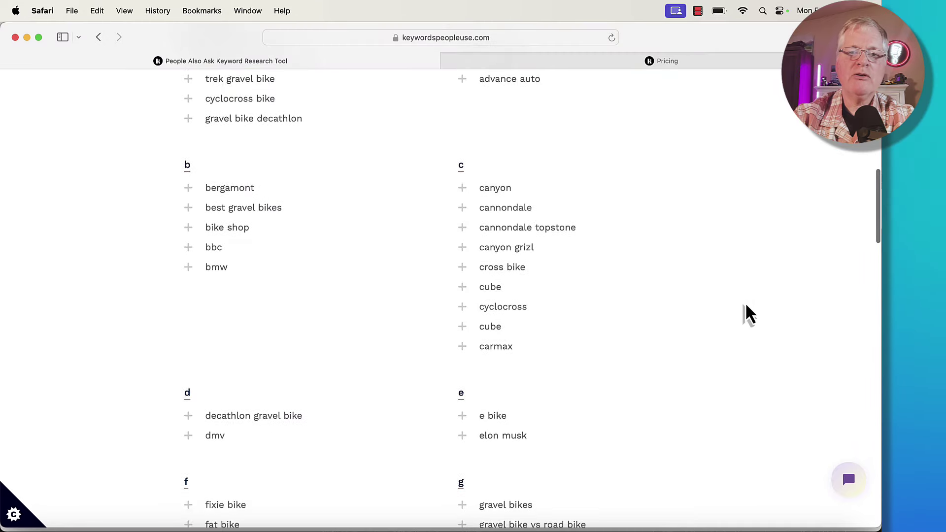
scroll(745, 303, "down", 5)
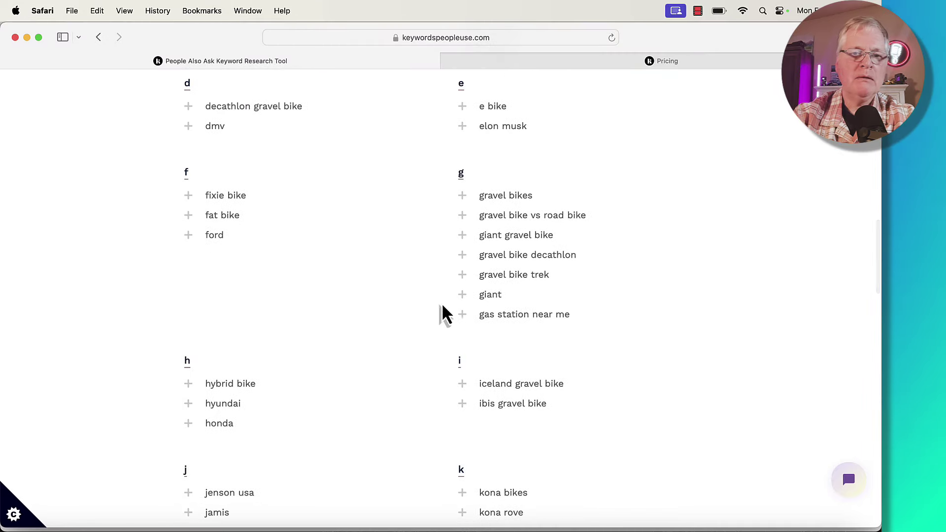
scroll(234, 212, "up", 8)
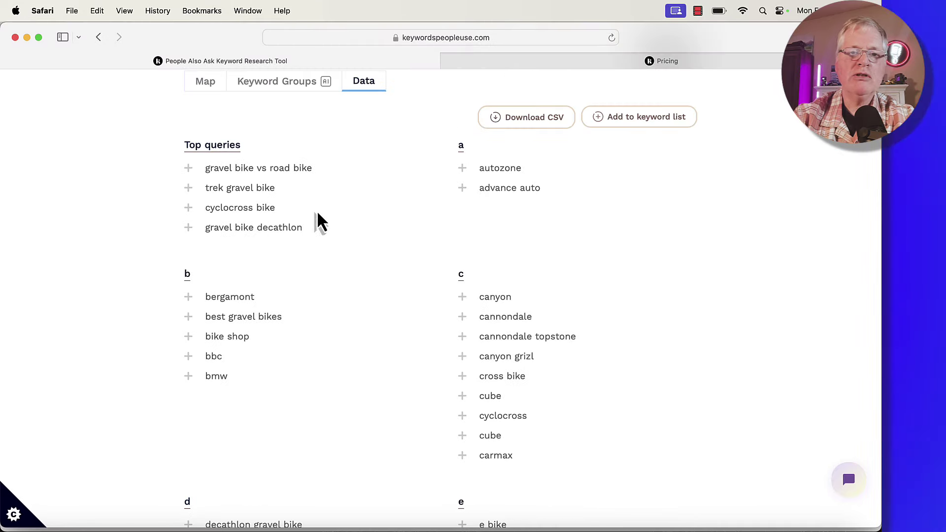
scroll(736, 345, "down", 12)
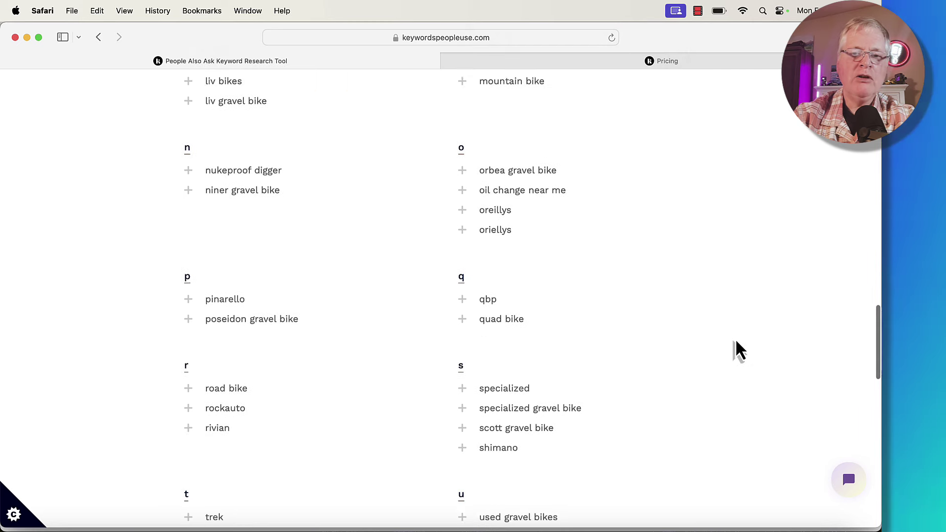
scroll(735, 350, "down", 6)
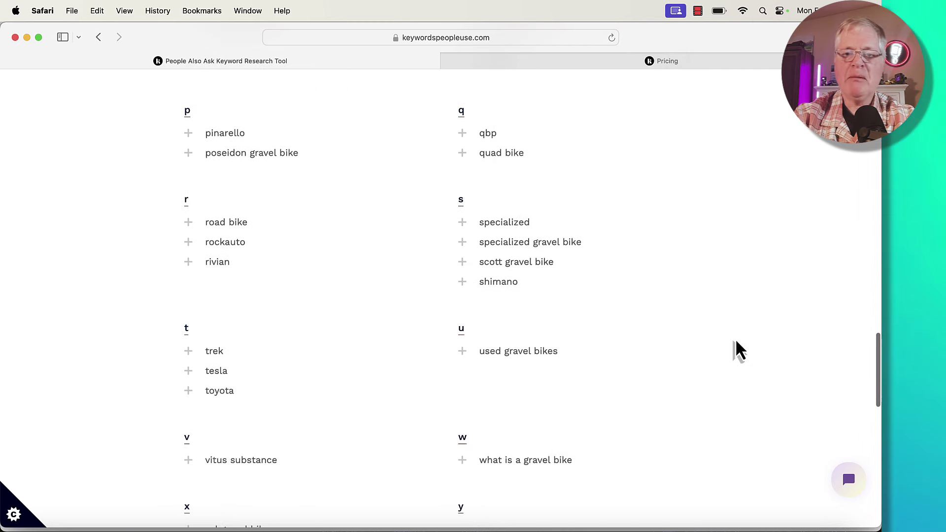
scroll(736, 350, "down", 1)
scroll(735, 345, "down", 4)
scroll(736, 345, "up", 5)
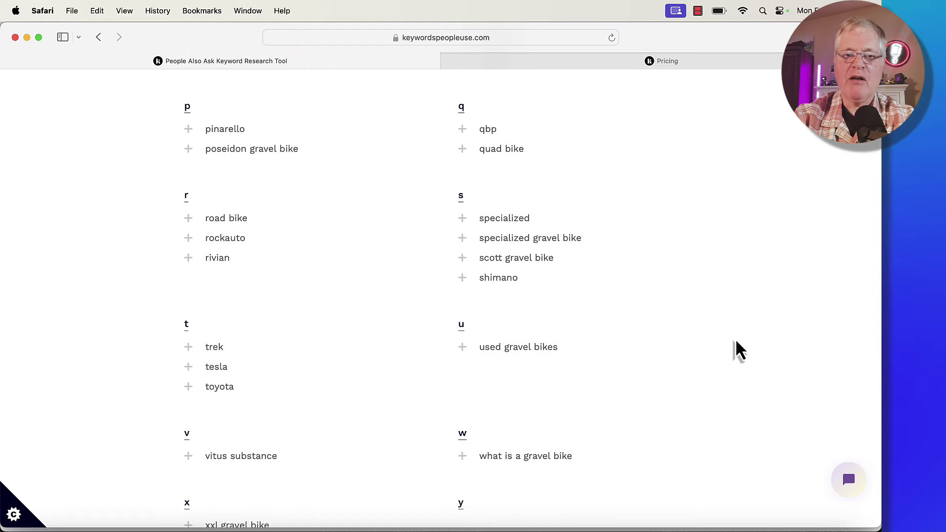
scroll(736, 343, "down", 3)
scroll(735, 350, "down", 10)
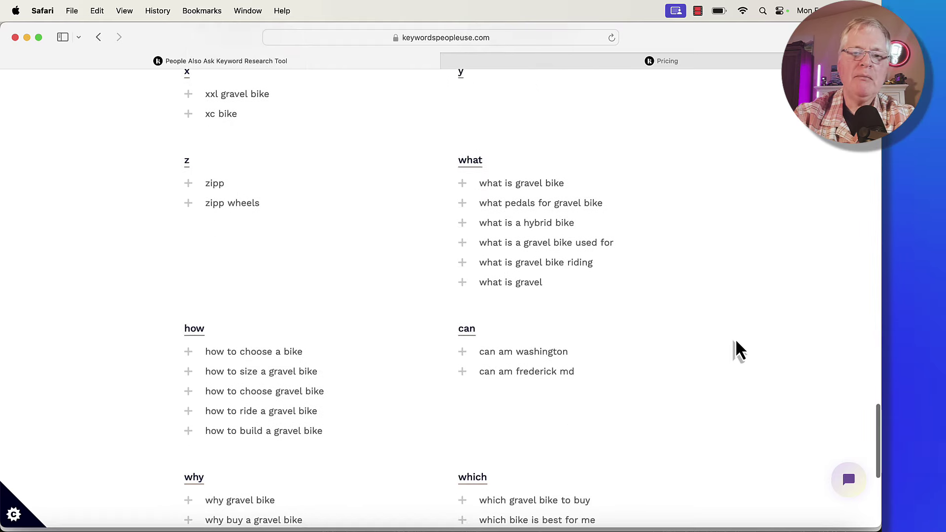
scroll(736, 345, "down", 8)
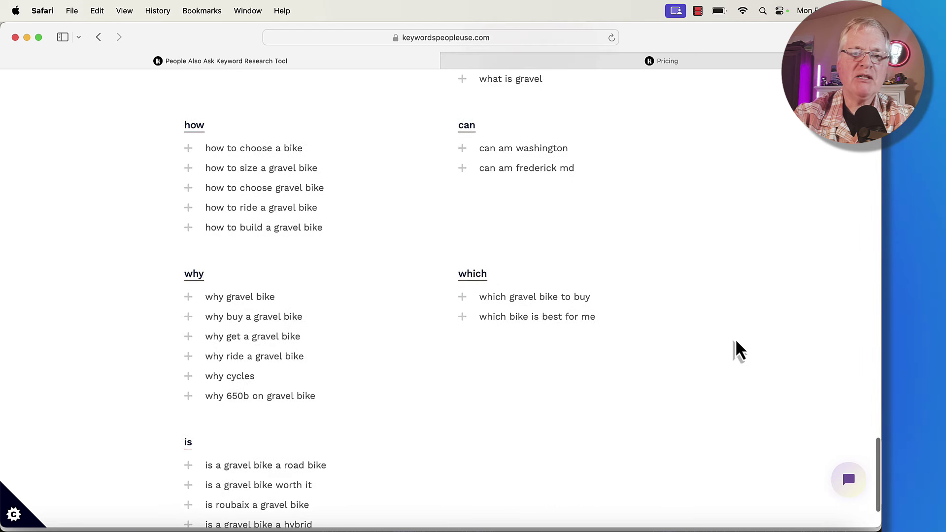
scroll(735, 351, "down", 1)
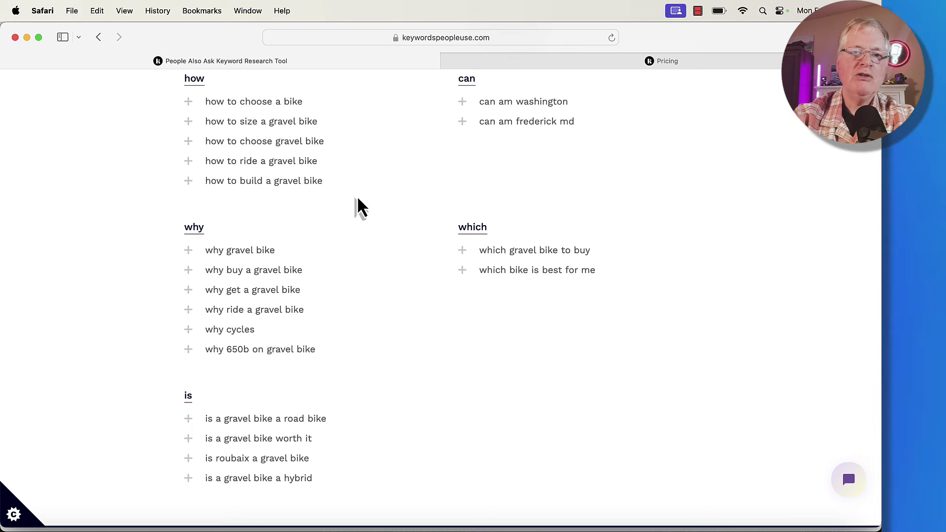
scroll(358, 199, "up", 3)
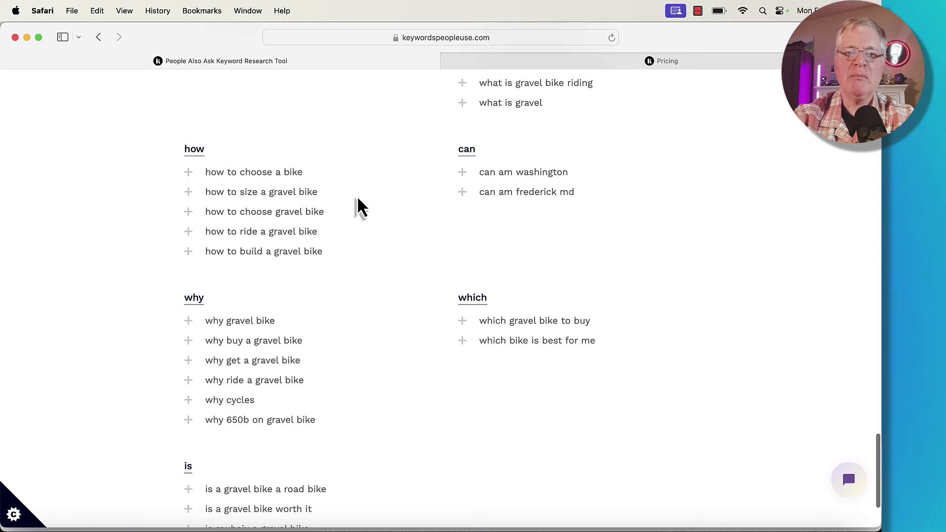
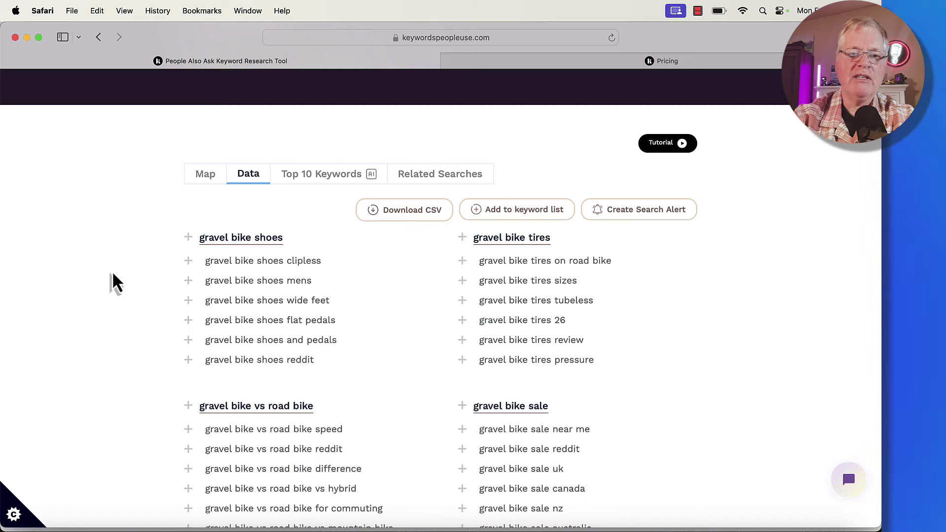
- Run a People Also Ask Standard Search for "gravel bike pedals" in English for the United States and review the question map
scroll(113, 282, "down", 3)
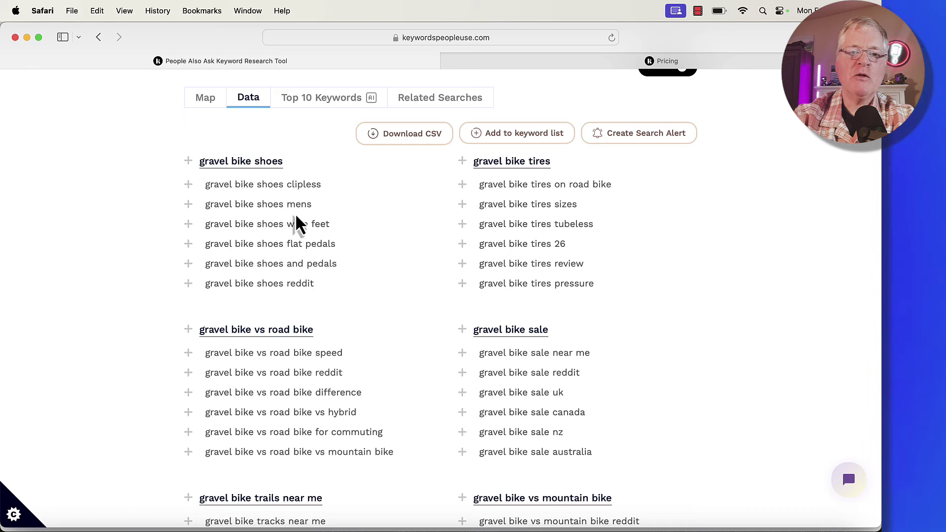
scroll(211, 218, "up", 10)
left_click(190, 214)
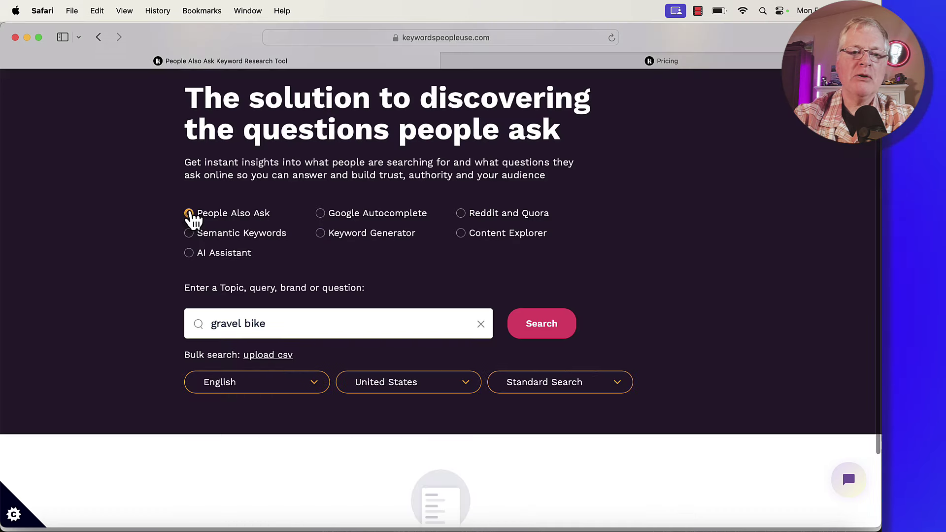
scroll(734, 293, "down", 1)
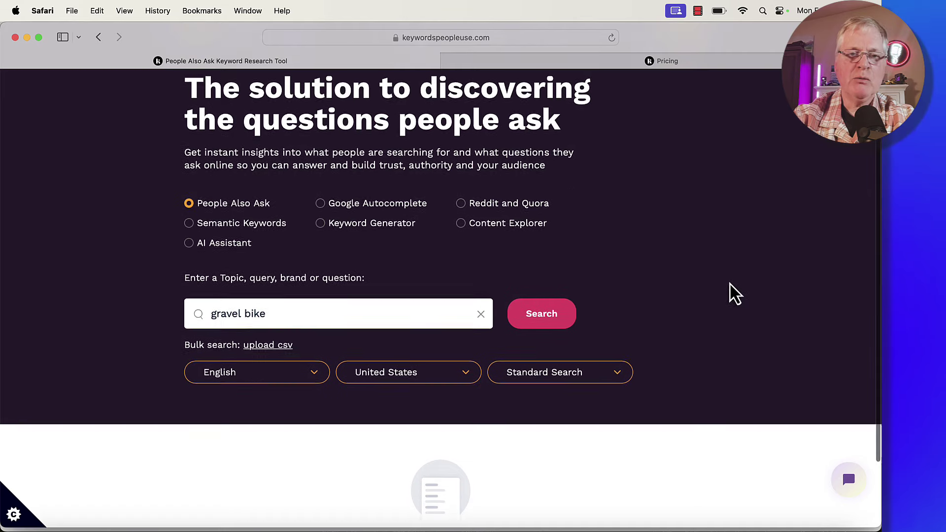
scroll(734, 294, "up", 2)
left_click(332, 361)
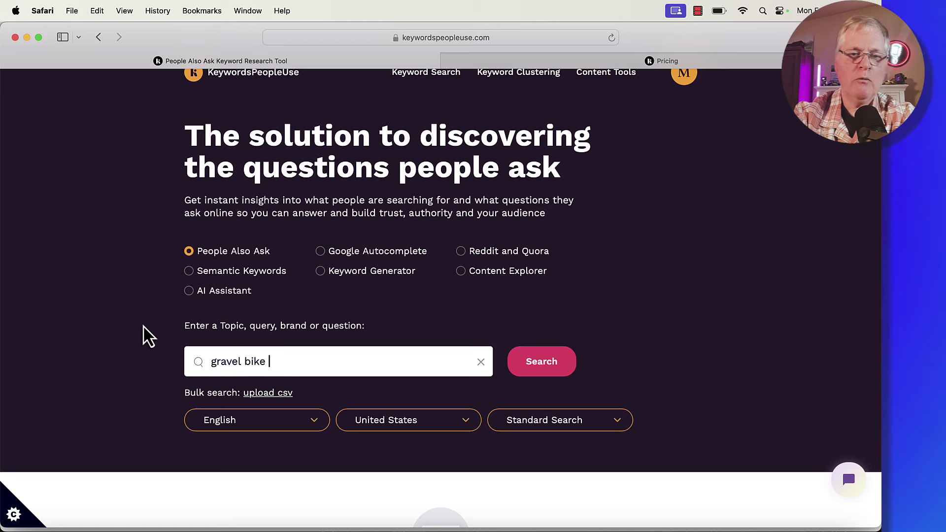
type("pedals")
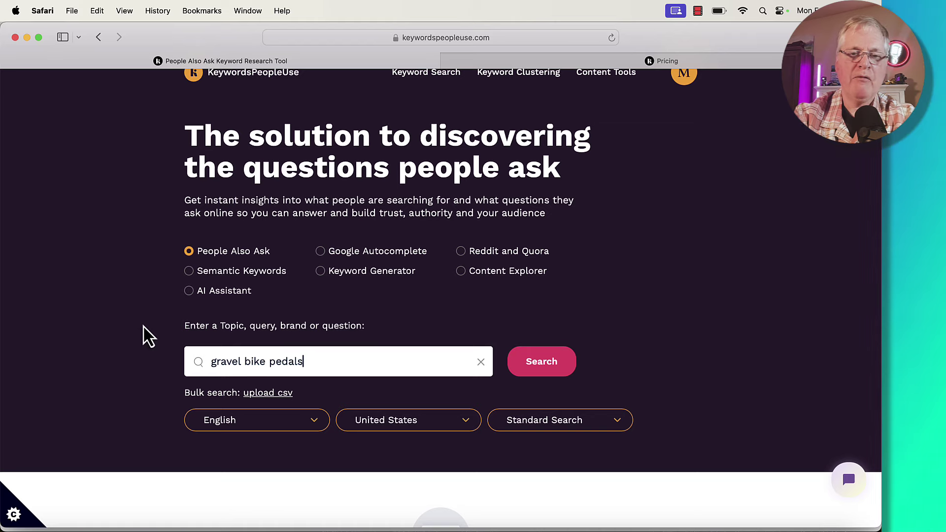
left_click(542, 367)
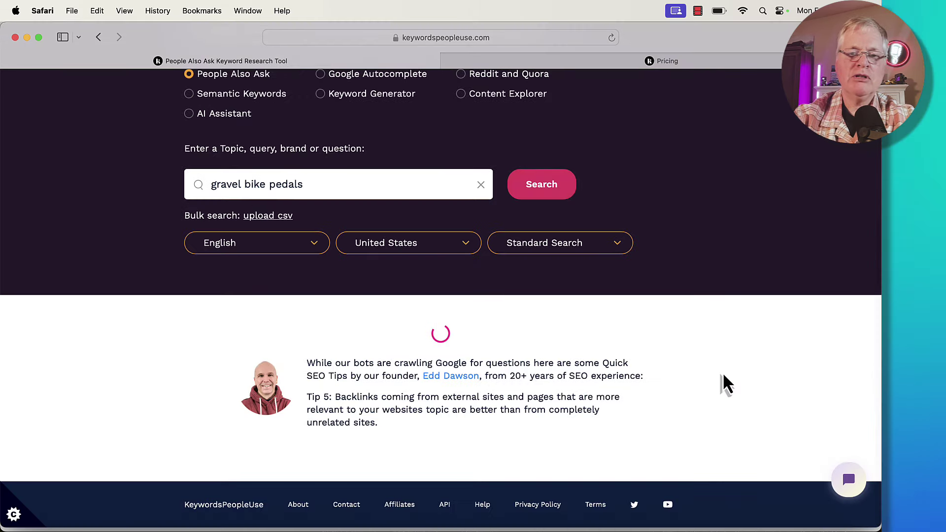
scroll(845, 383, "down", 4)
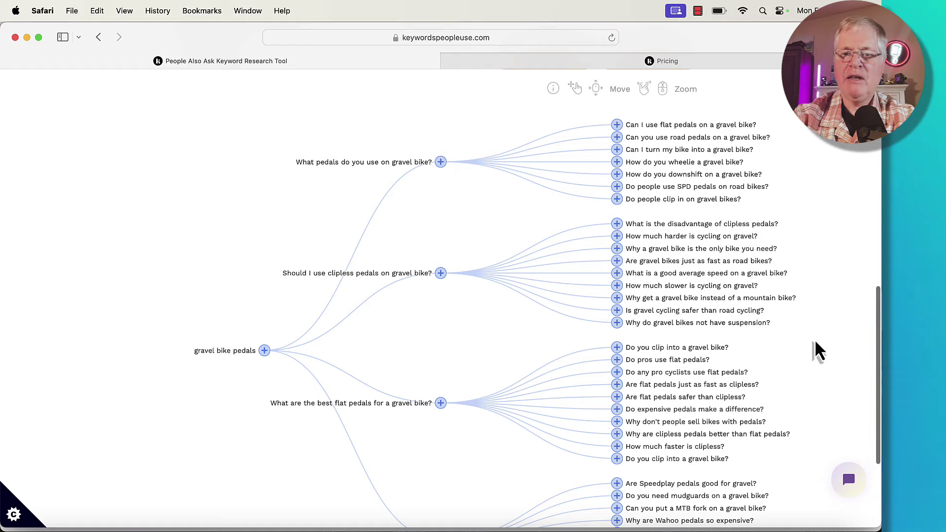
scroll(832, 333, "down", 6)
scroll(832, 335, "up", 4)
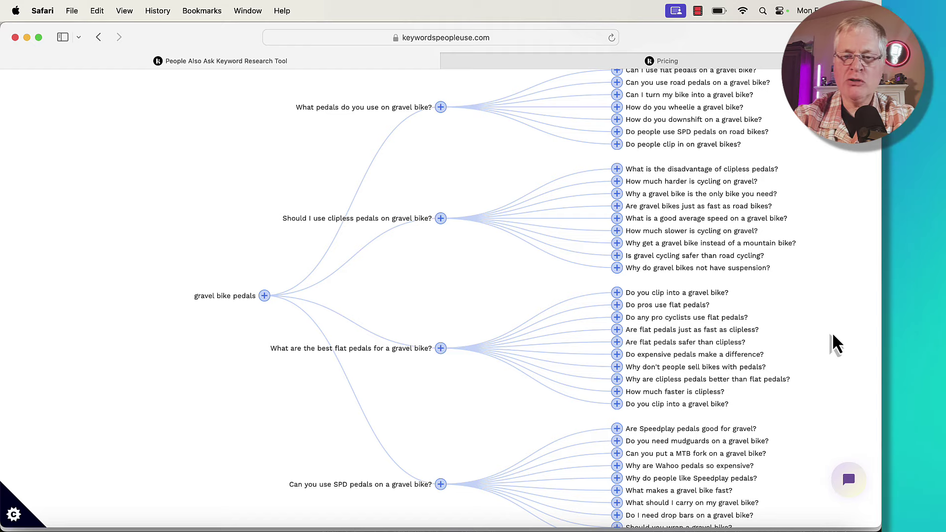
- Run a Content Explorer search for "gravel biking" in English for the United States
scroll(832, 332, "up", 15)
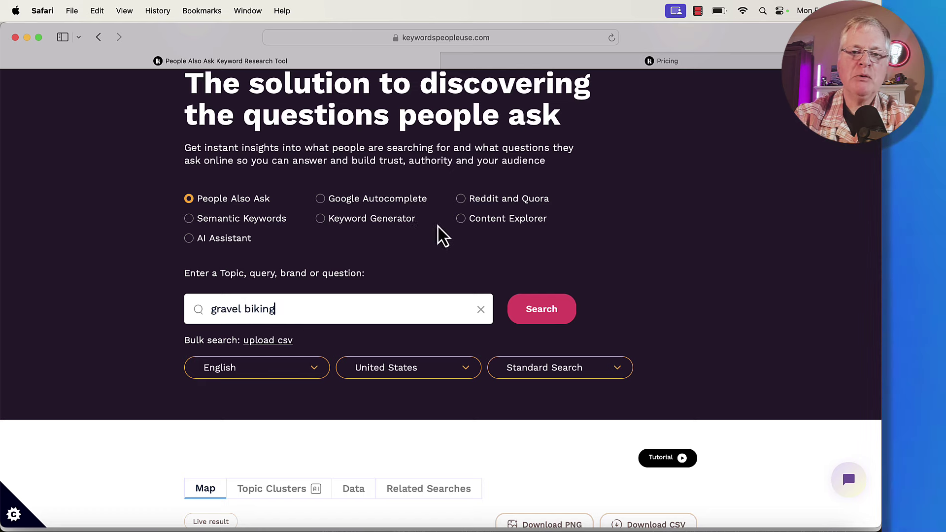
left_click(461, 219)
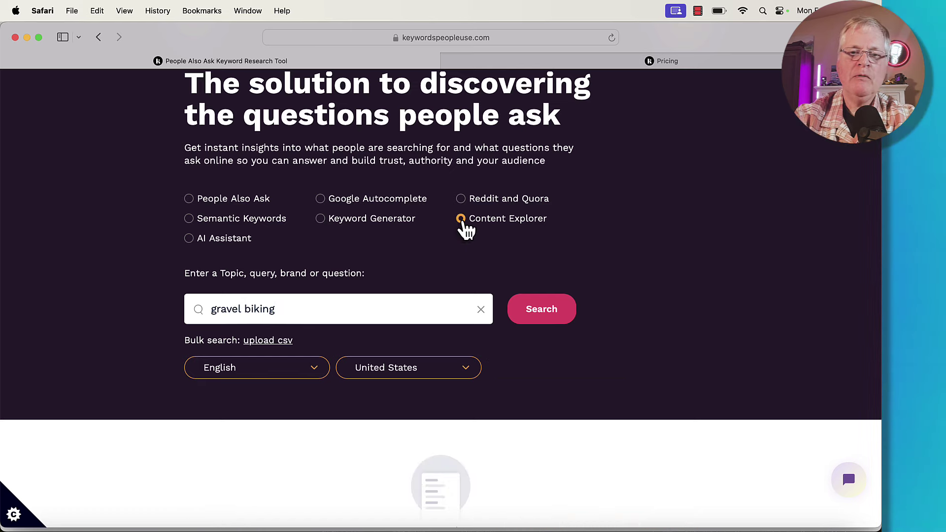
left_click(542, 308)
- Examine the Content Explorer map for gravel biking, covering the article titles and the headings under each one
scroll(813, 418, "down", 2)
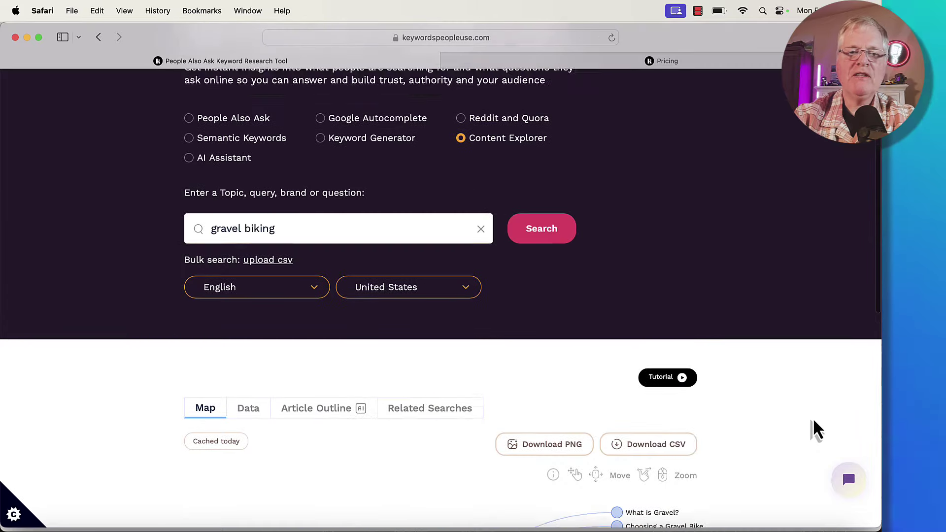
scroll(812, 422, "up", 1)
scroll(812, 422, "down", 2)
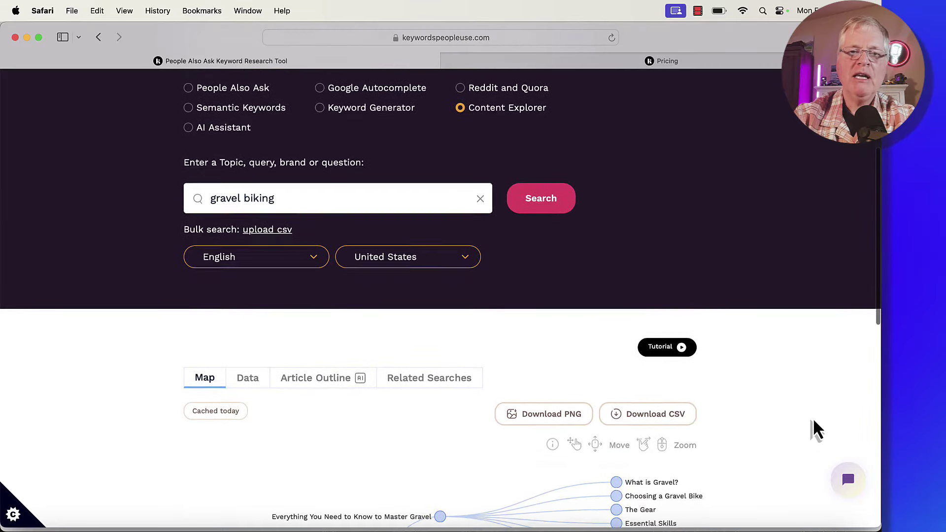
scroll(814, 422, "down", 10)
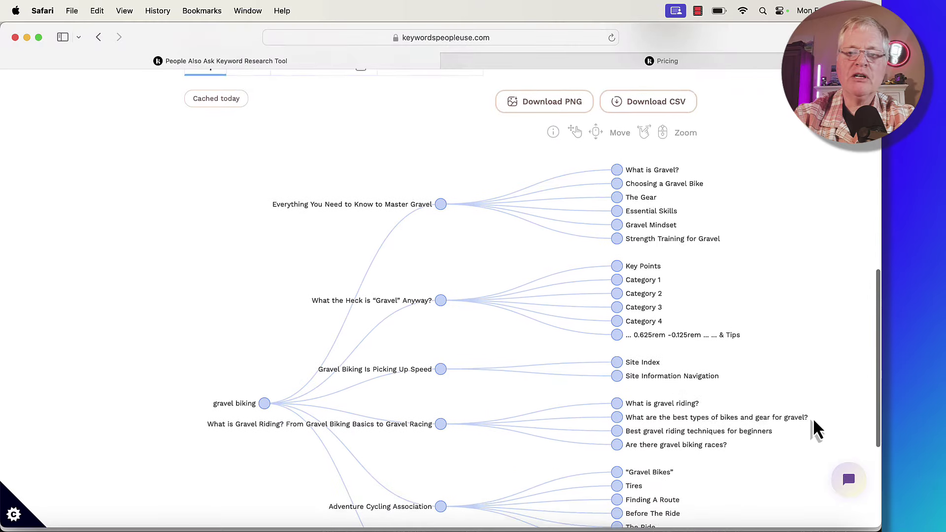
scroll(813, 421, "down", 3)
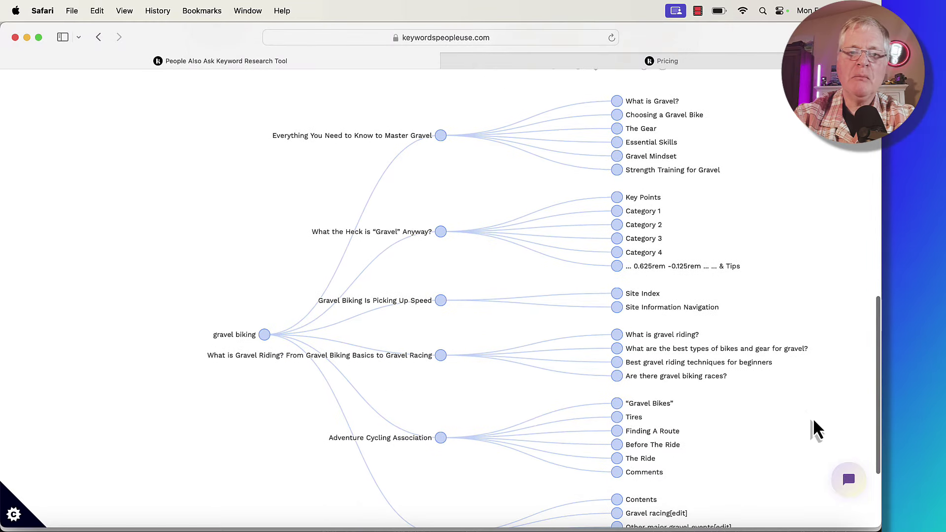
scroll(814, 421, "down", 2)
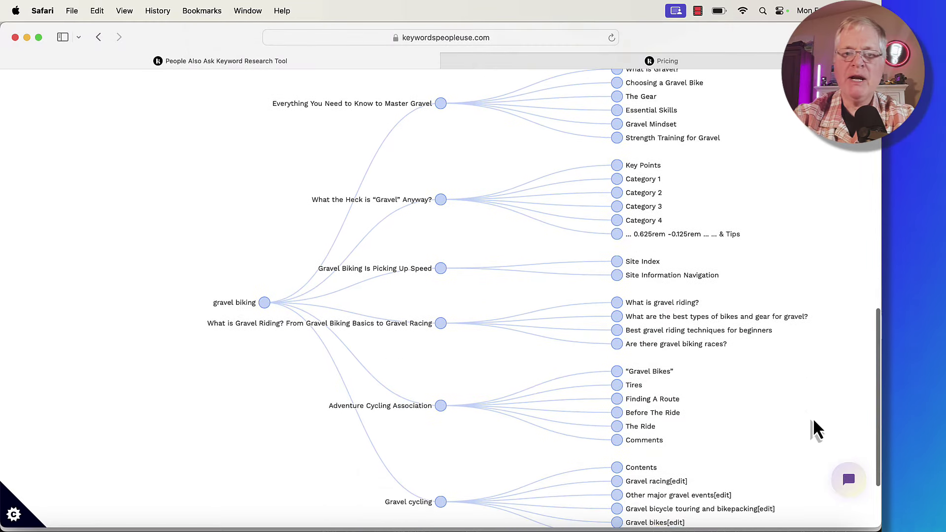
scroll(813, 422, "down", 2)
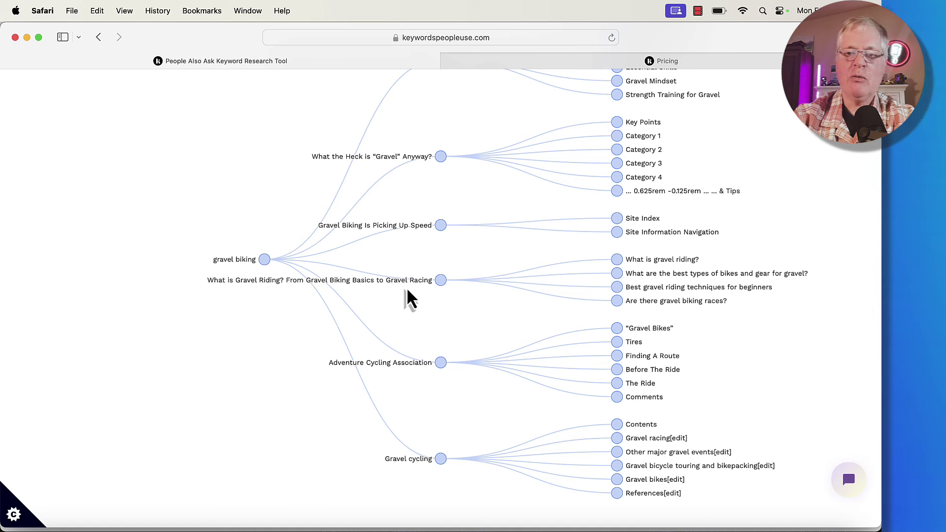
scroll(788, 345, "up", 5)
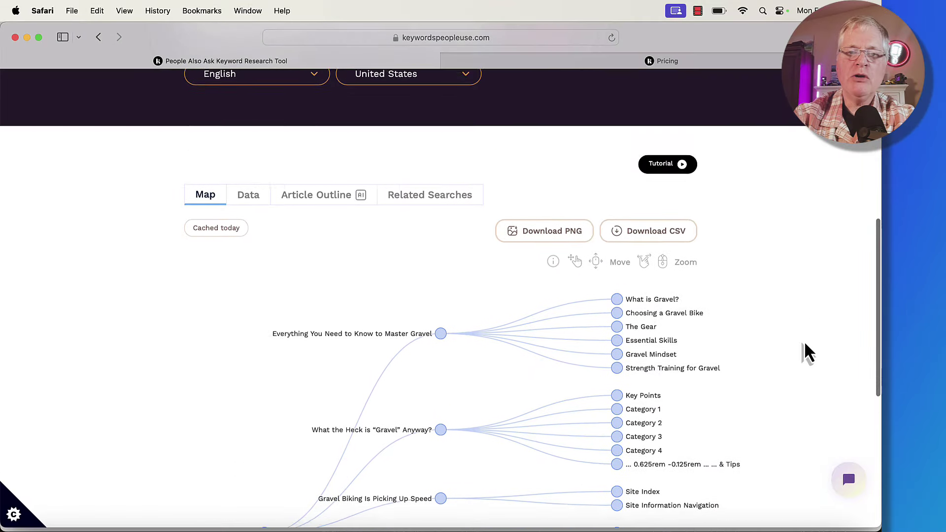
scroll(152, 341, "down", 6)
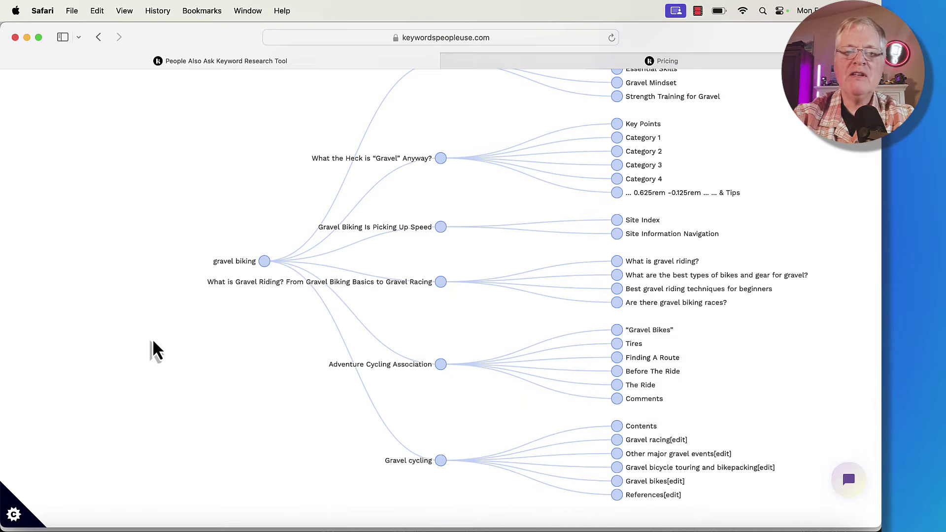
scroll(153, 341, "up", 3)
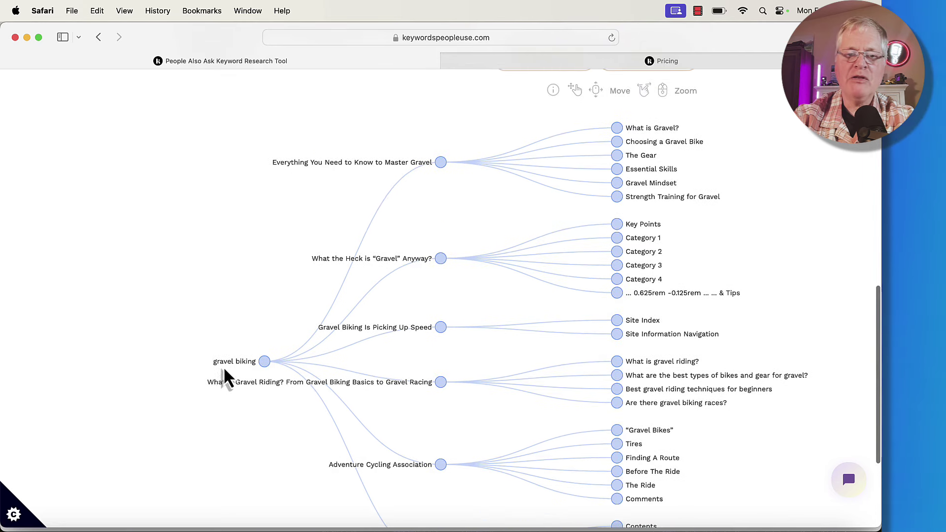
- Generate an AI article outline for gravel biking from the Content Explorer results
scroll(249, 285, "up", 3)
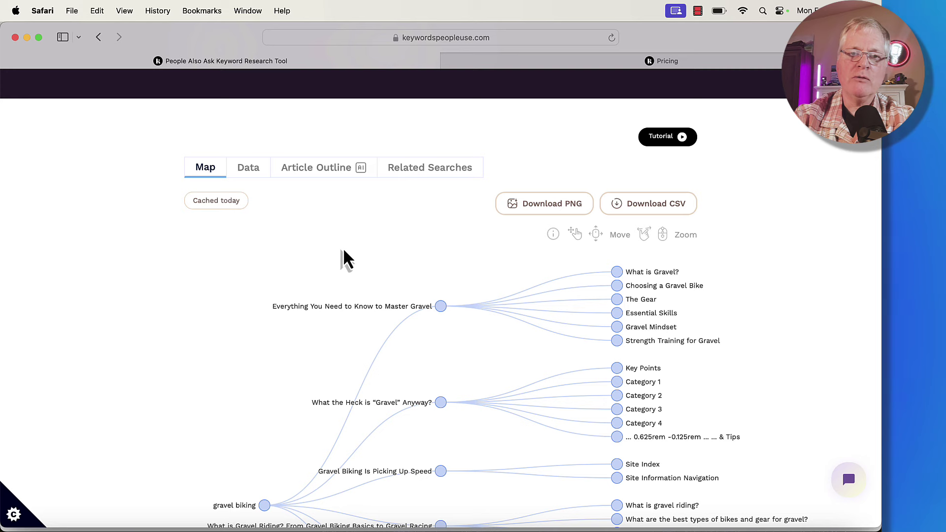
left_click(320, 180)
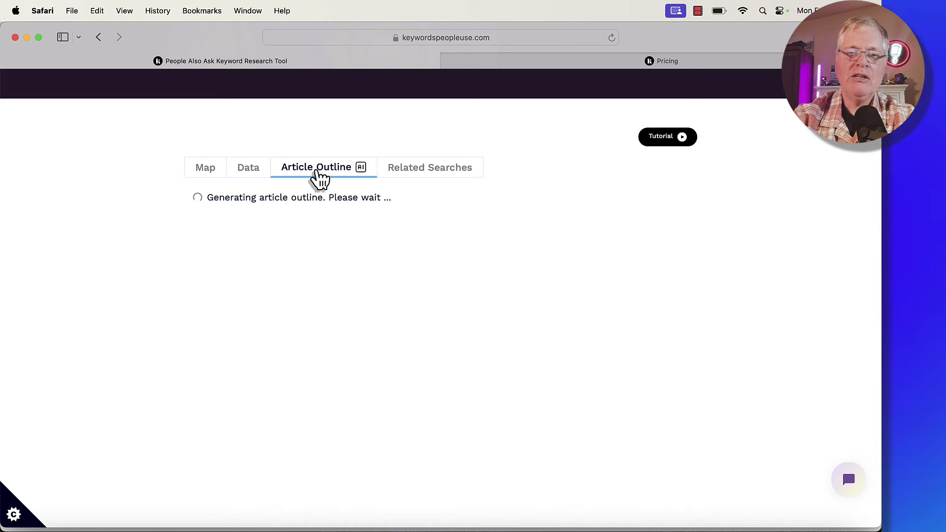
scroll(649, 321, "down", 2)
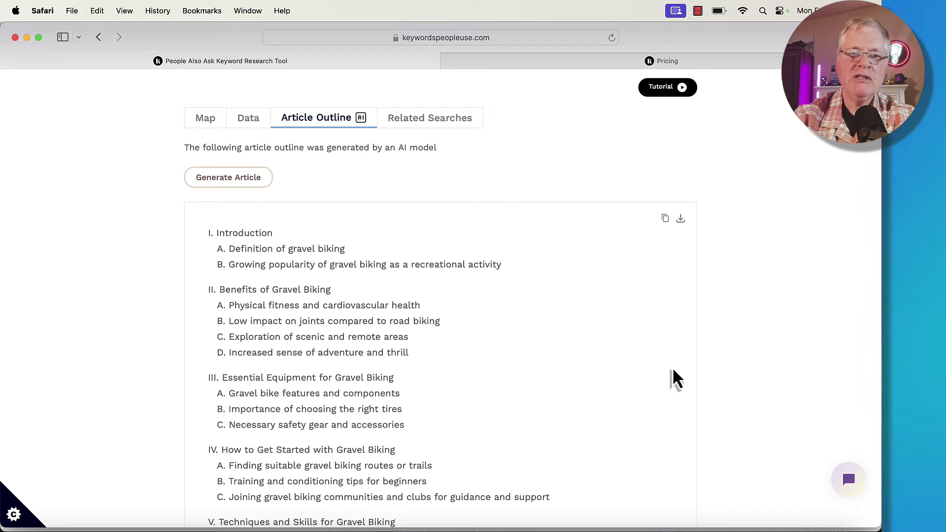
- Examine the sections and subpoints of the generated gravel biking outline, from the introduction through the conclusion
scroll(652, 334, "down", 5)
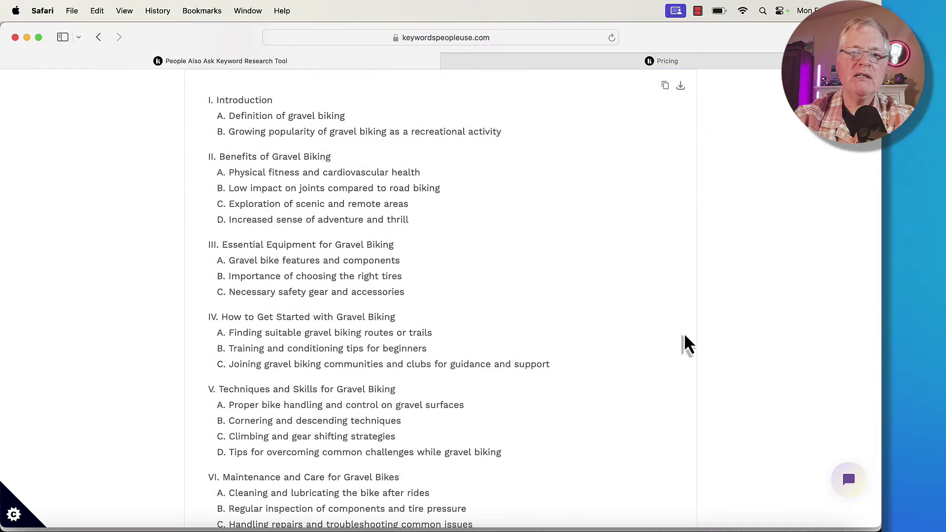
scroll(686, 335, "down", 10)
scroll(689, 345, "down", 2)
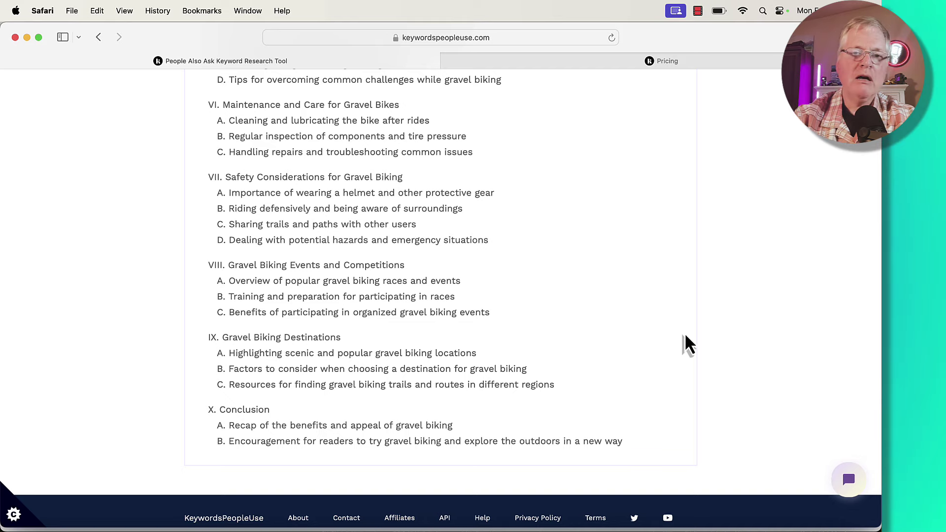
scroll(686, 336, "up", 8)
scroll(686, 336, "up", 5)
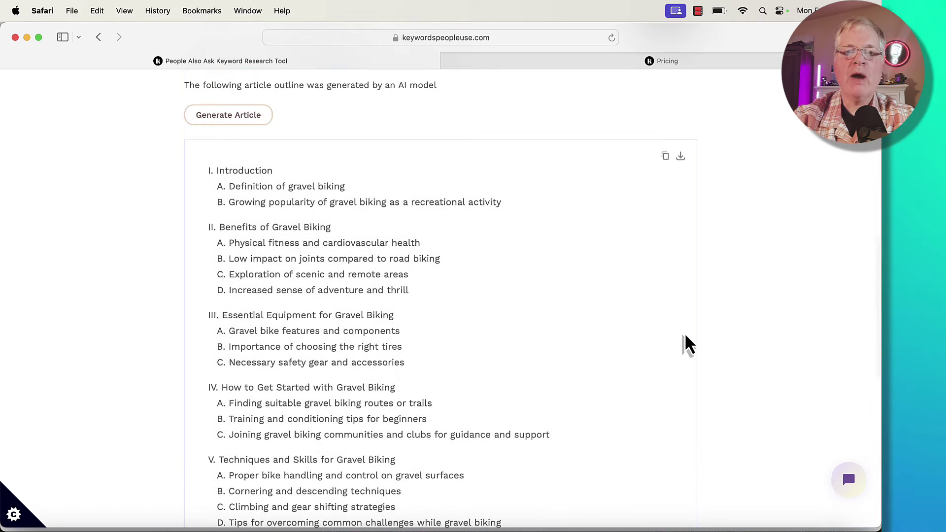
scroll(685, 336, "down", 2)
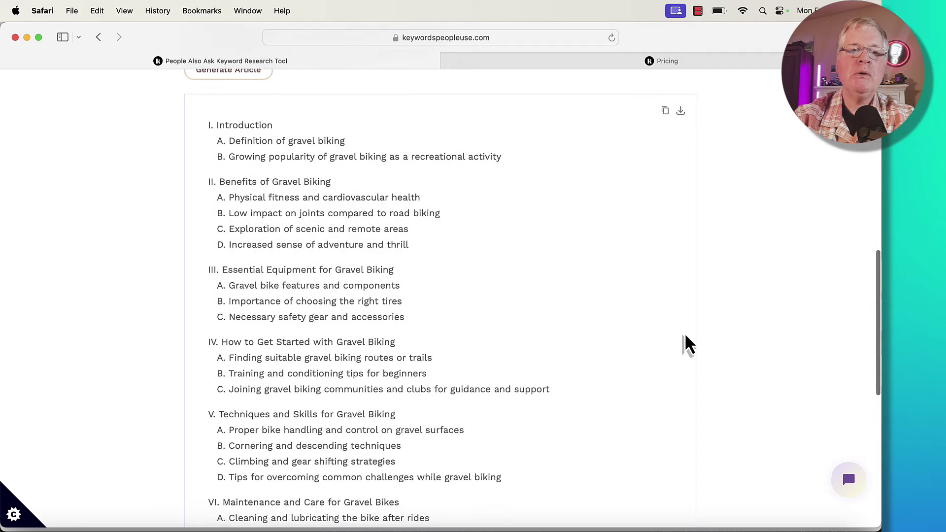
scroll(685, 336, "down", 5)
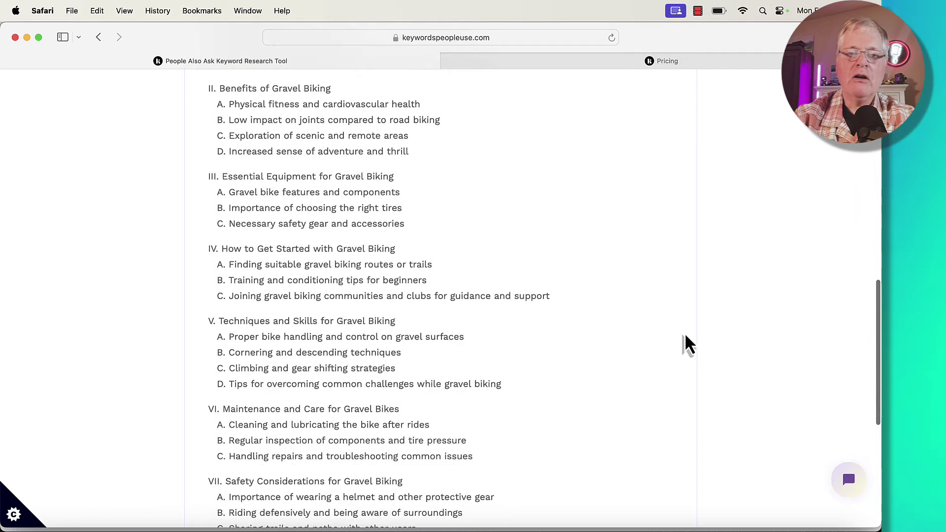
scroll(684, 336, "down", 5)
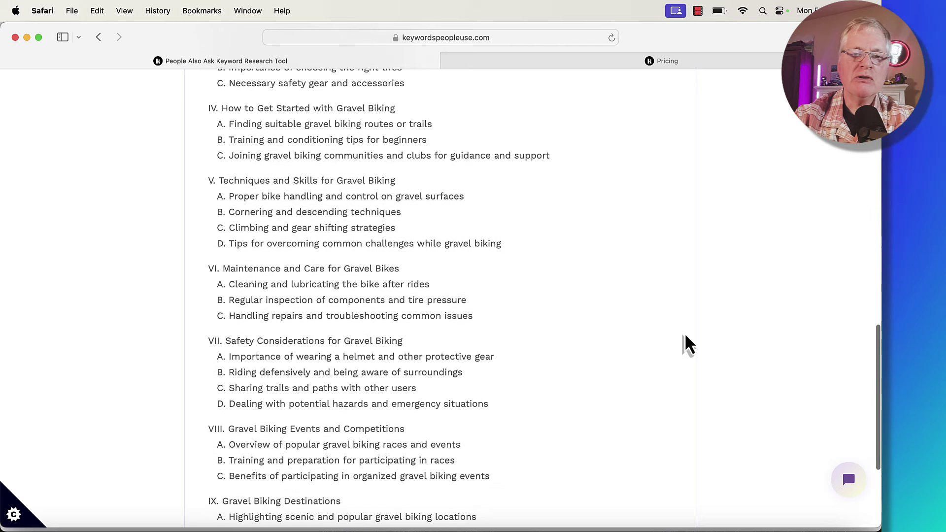
scroll(685, 336, "down", 5)
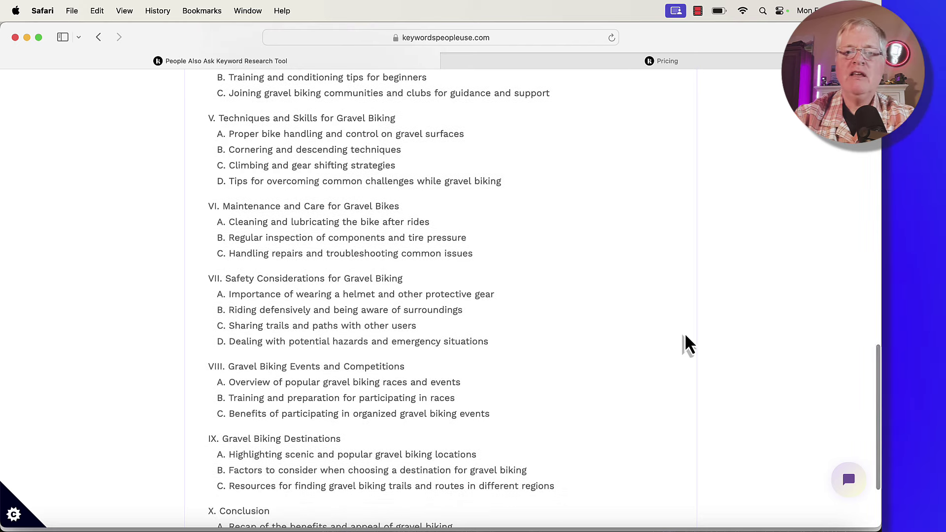
scroll(684, 335, "down", 2)
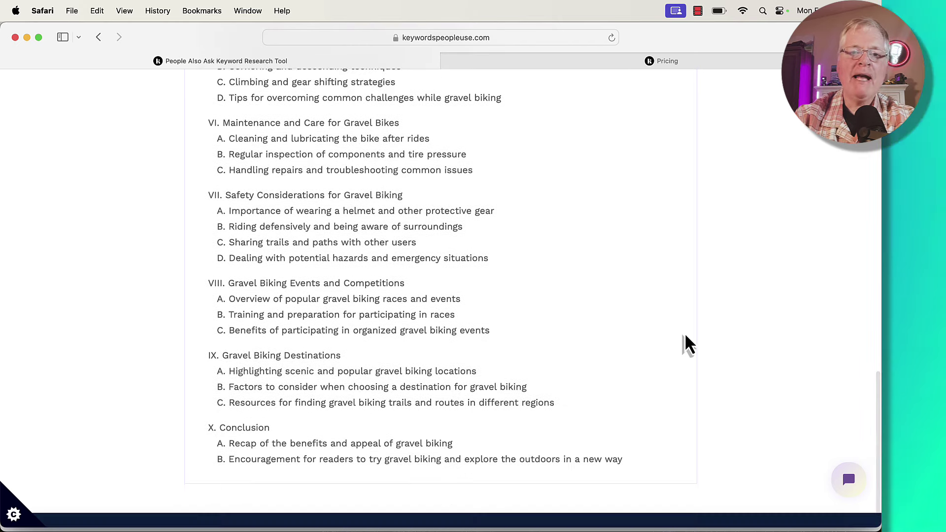
scroll(338, 275, "up", 8)
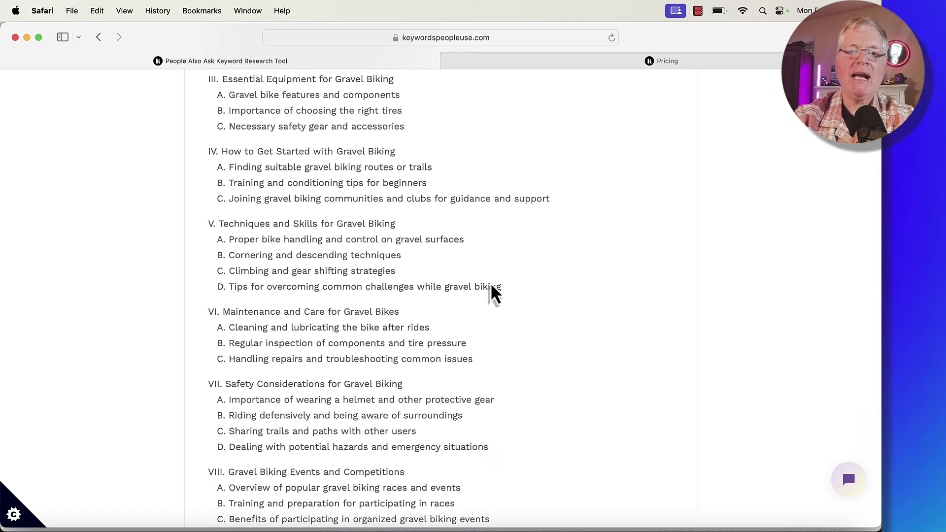
scroll(527, 312, "up", 10)
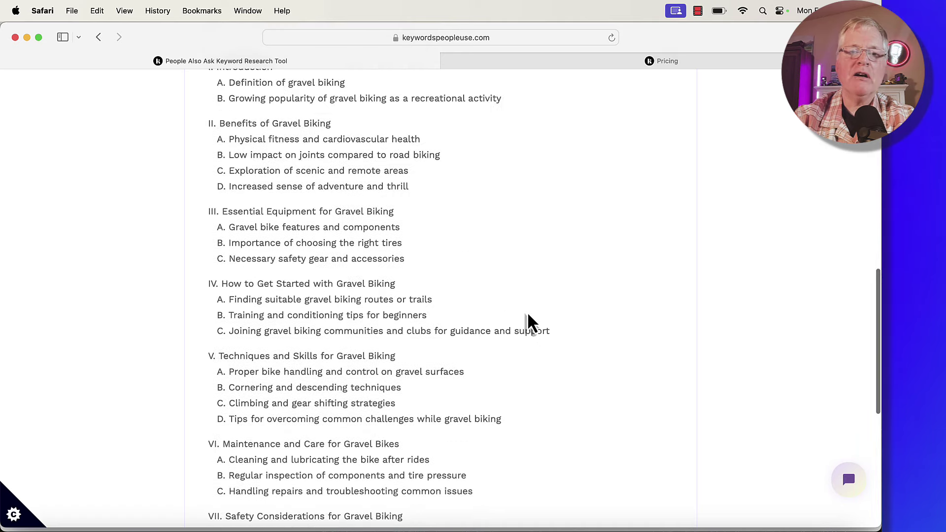
scroll(527, 320, "down", 2)
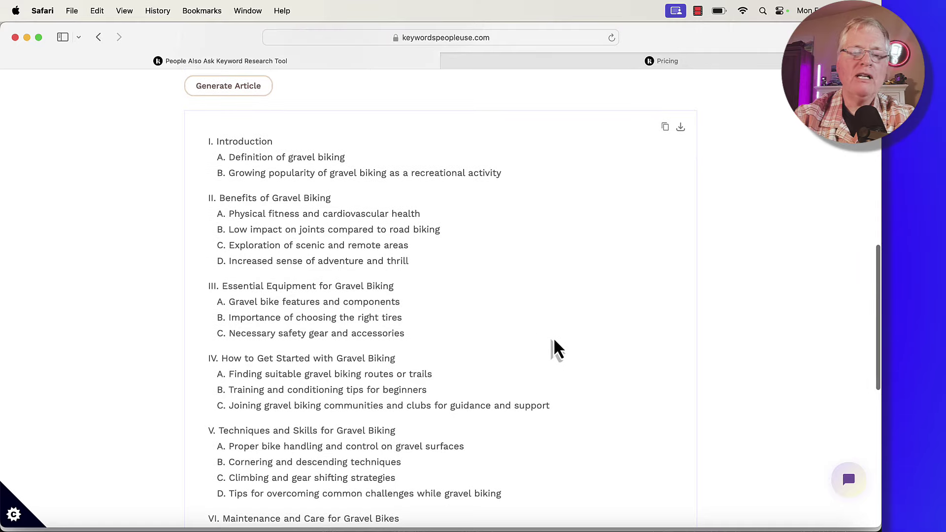
scroll(587, 401, "up", 14)
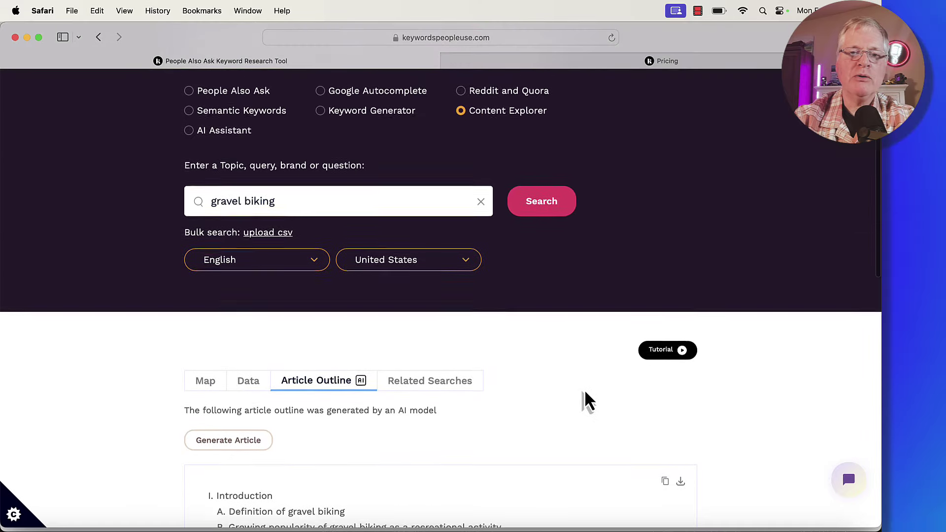
- Generate a silo structure for "gravel biking" in English with the AI Assistant's Silo Structure template
scroll(585, 392, "up", 8)
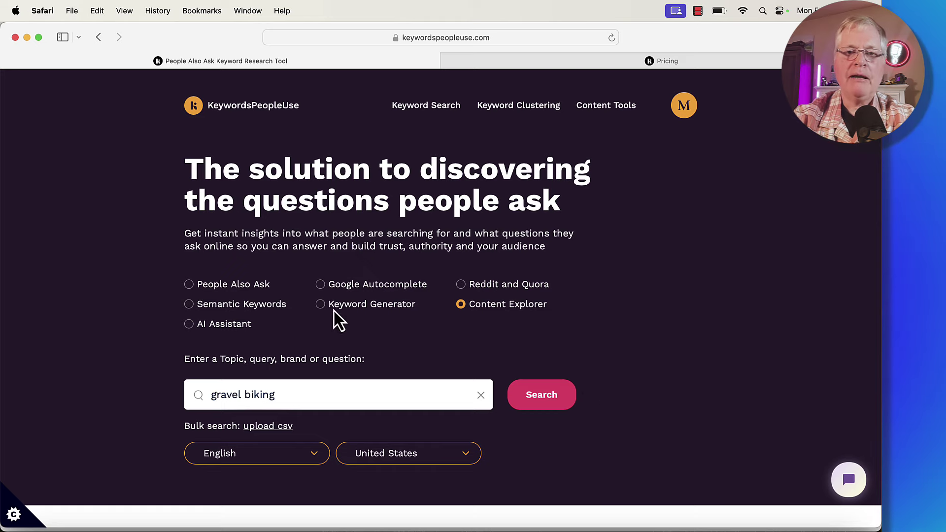
scroll(334, 317, "down", 5)
left_click(189, 208)
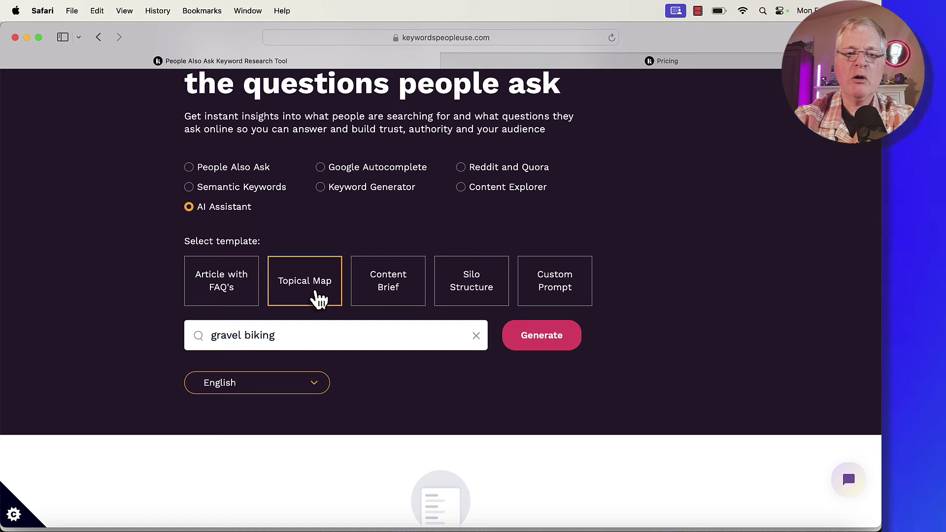
left_click(485, 286)
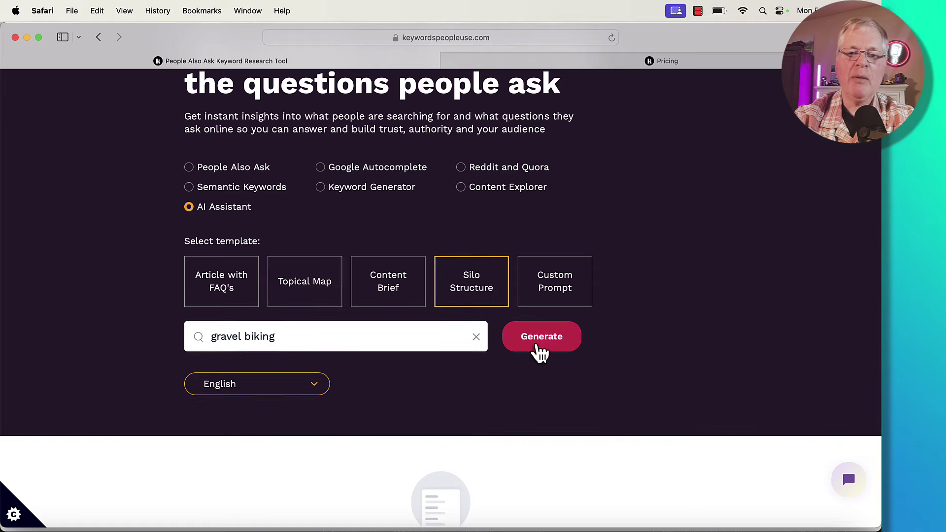
left_click(550, 345)
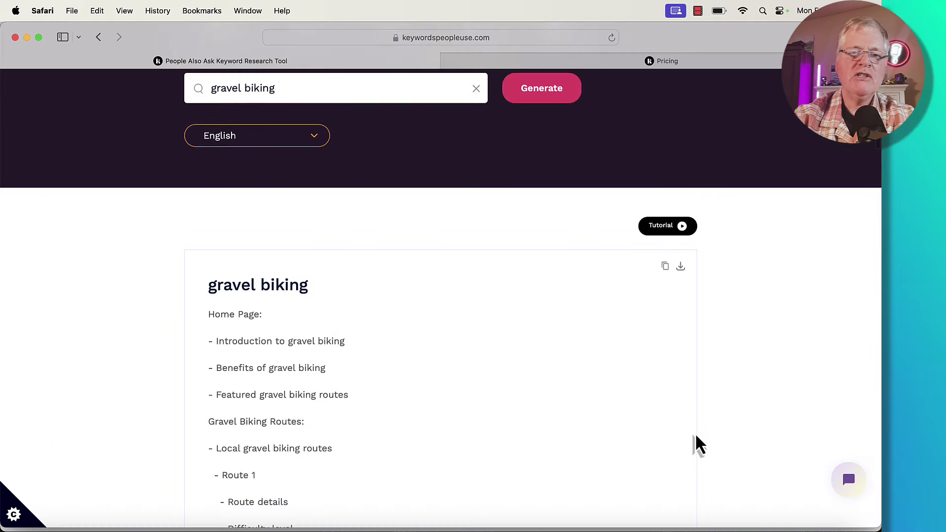
- Examine the generated gravel biking silo structure, from the home page and routes through gear, tips, events, community and the closing note
scroll(696, 436, "down", 5)
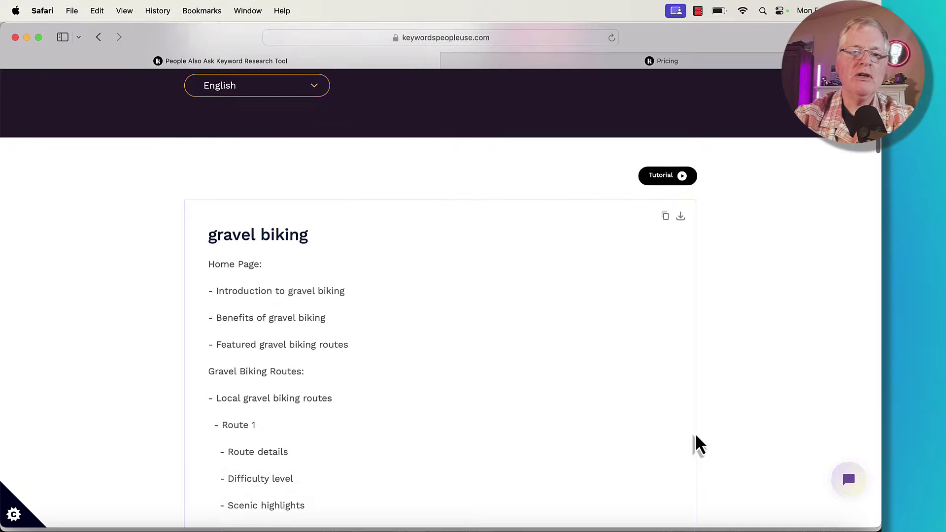
scroll(695, 436, "down", 2)
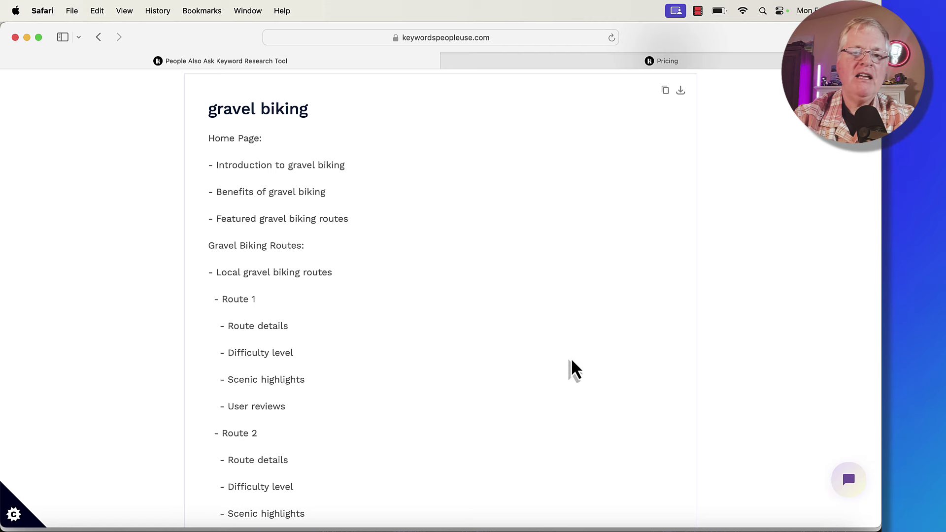
scroll(649, 351, "down", 5)
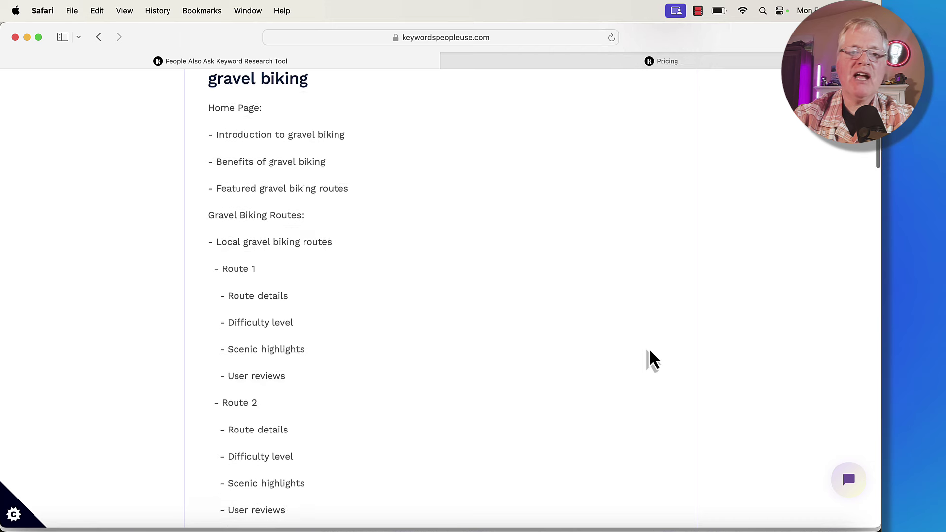
scroll(649, 350, "down", 2)
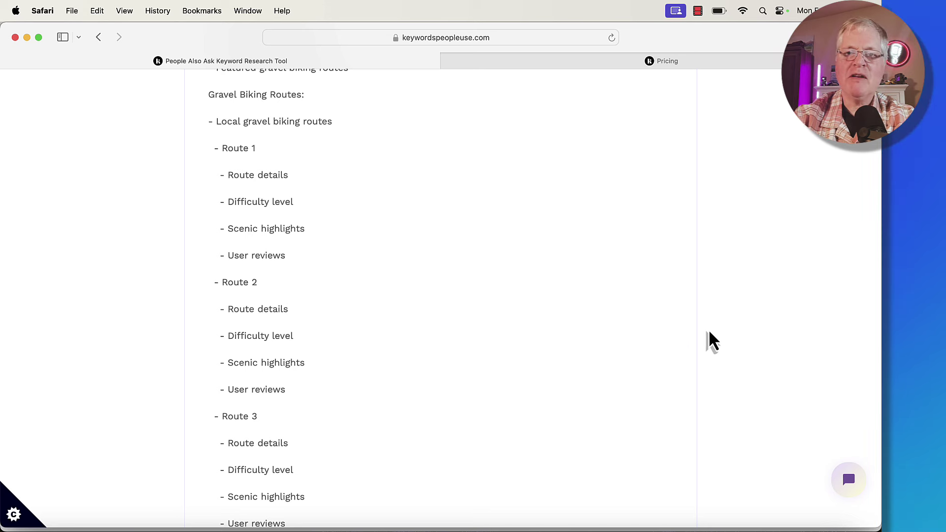
scroll(612, 346, "down", 15)
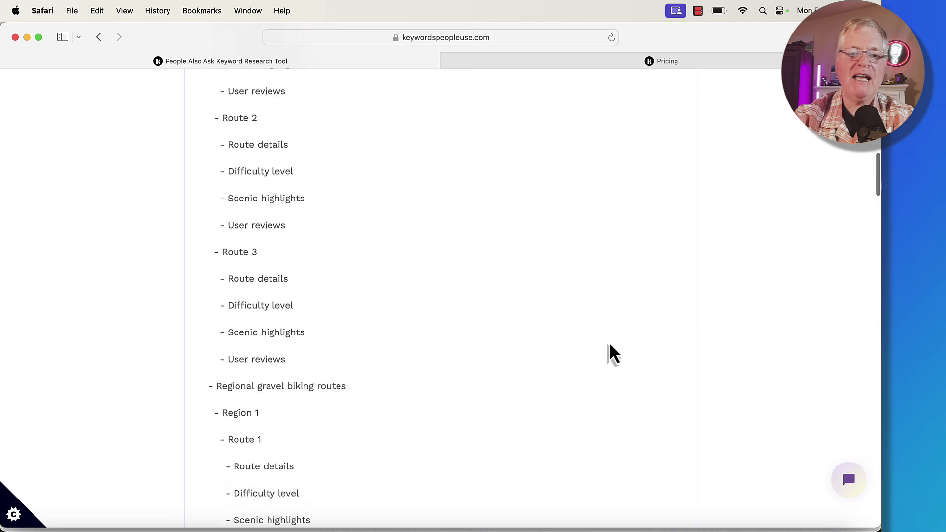
scroll(611, 345, "down", 2)
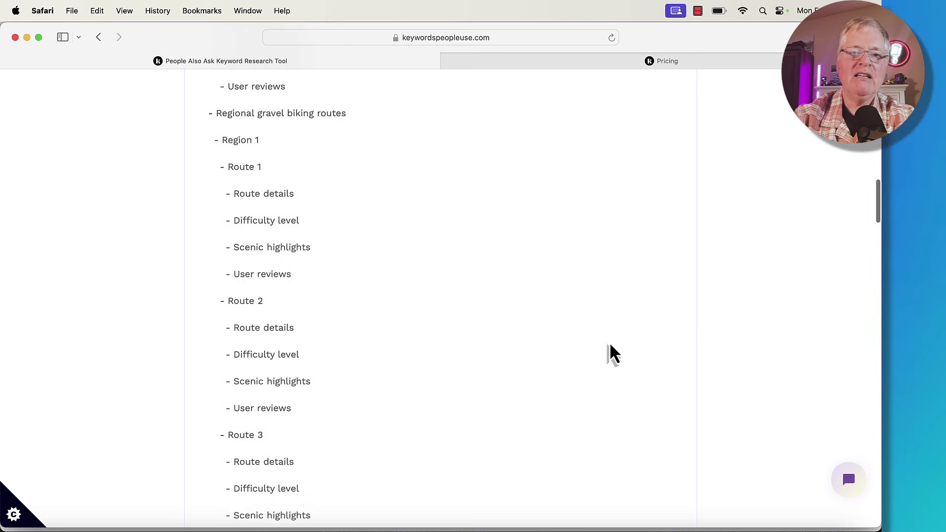
scroll(610, 351, "down", 20)
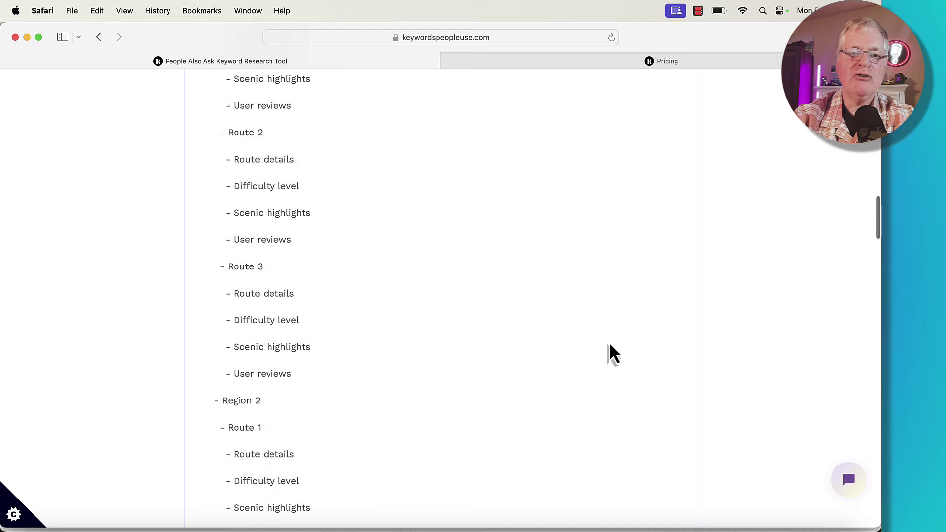
scroll(610, 354, "down", 10)
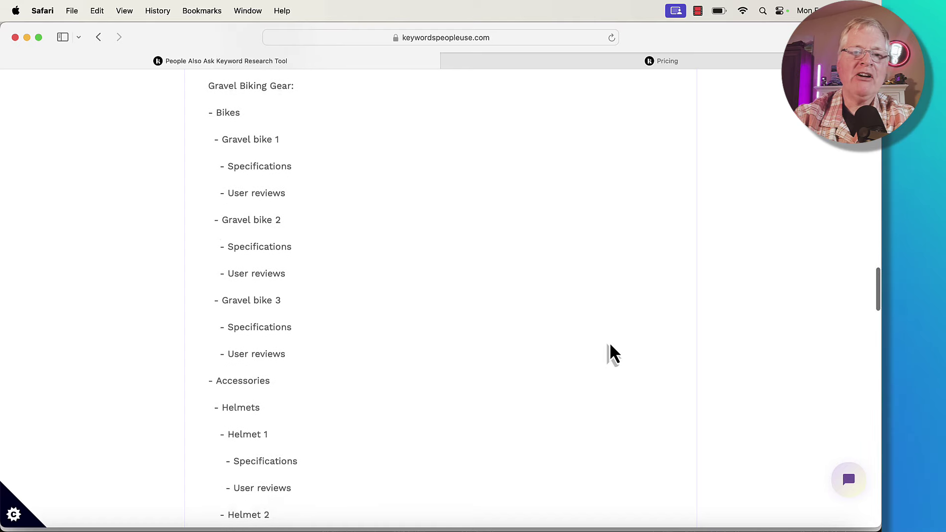
scroll(610, 345, "down", 15)
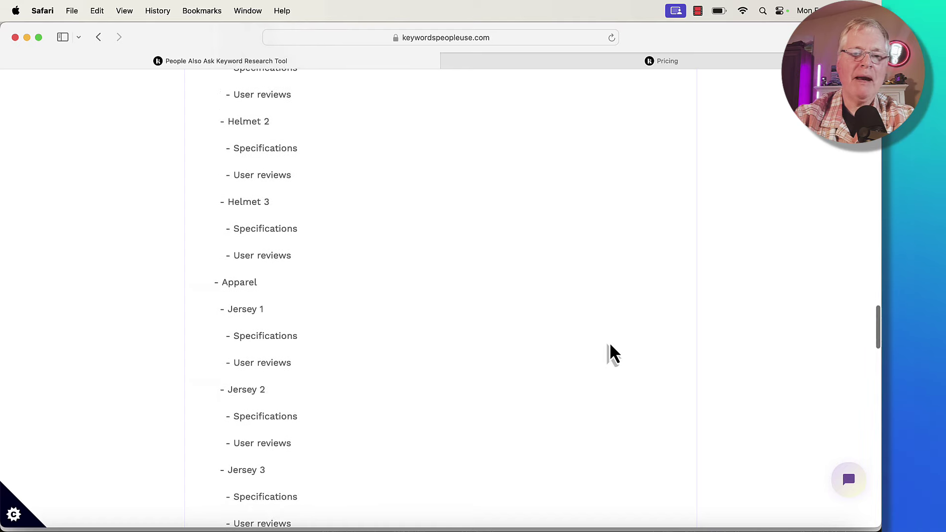
scroll(610, 345, "down", 10)
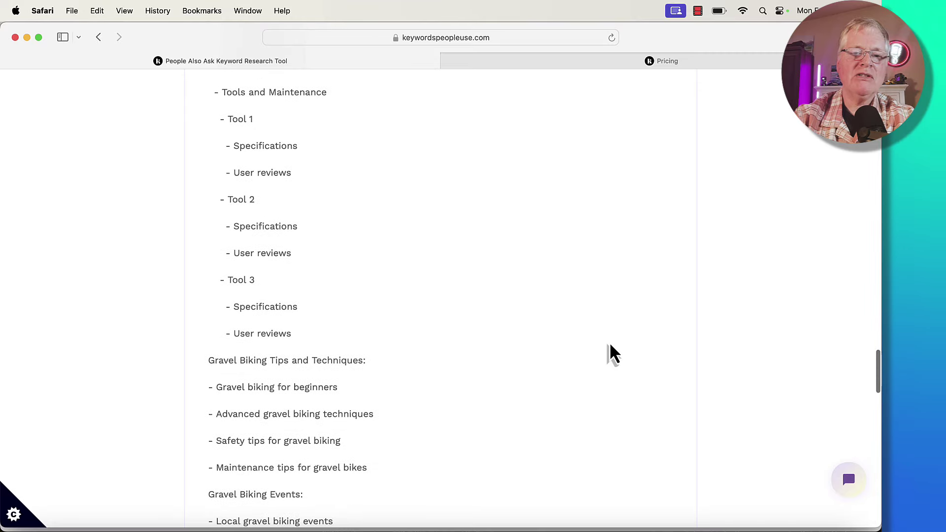
scroll(611, 345, "down", 15)
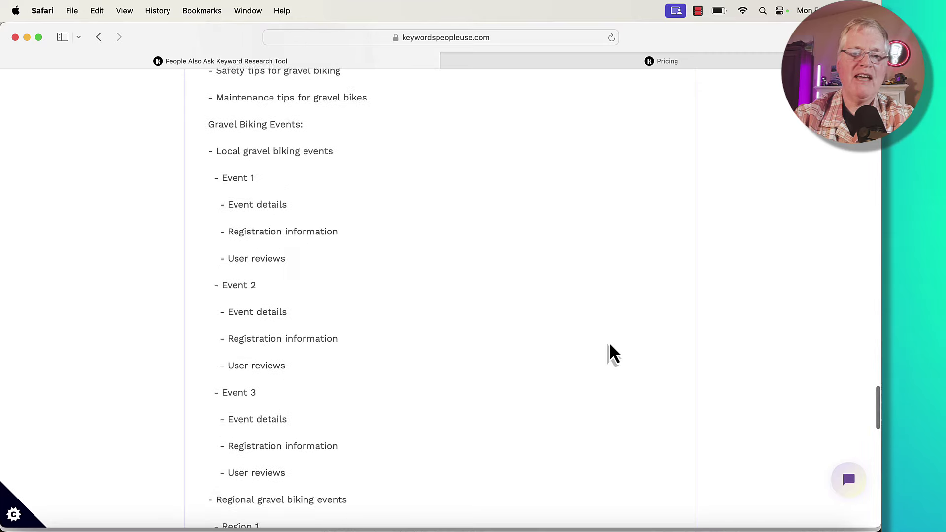
scroll(611, 345, "down", 3)
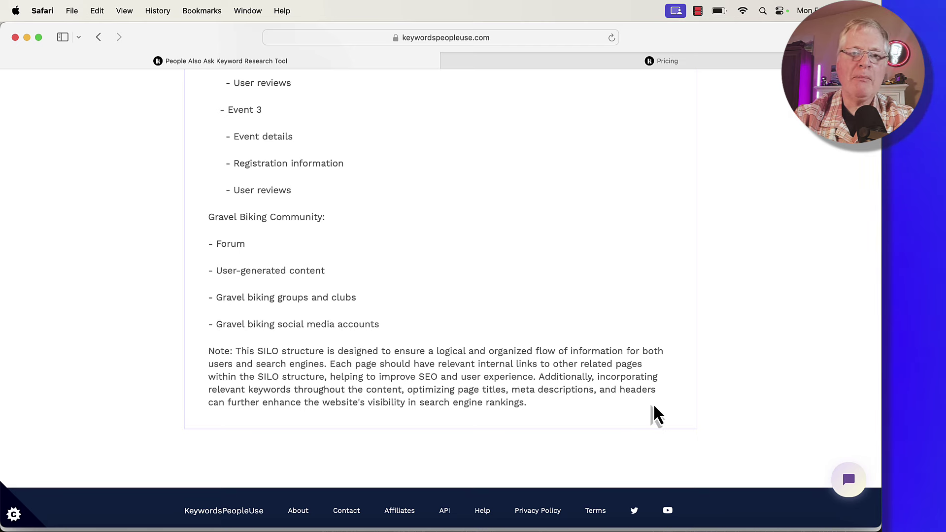
scroll(655, 407, "up", 15)
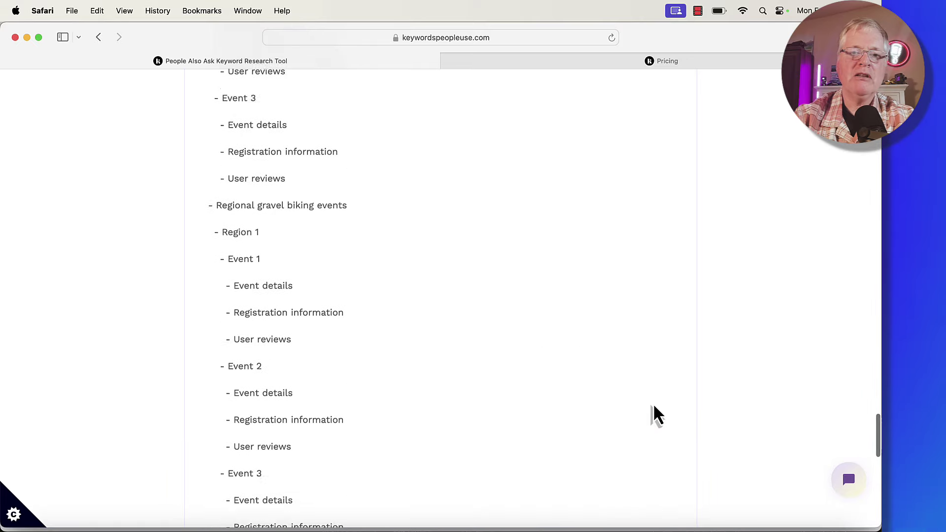
scroll(654, 407, "up", 20)
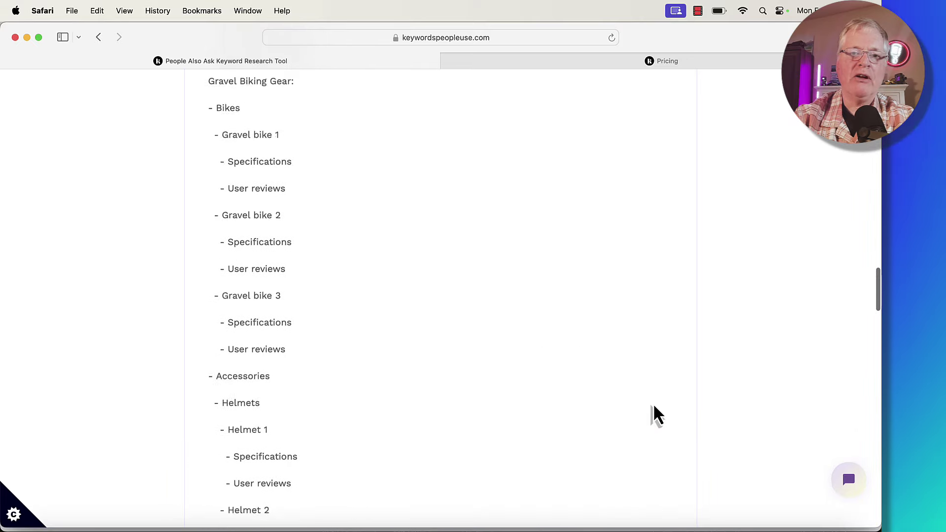
scroll(654, 407, "up", 15)
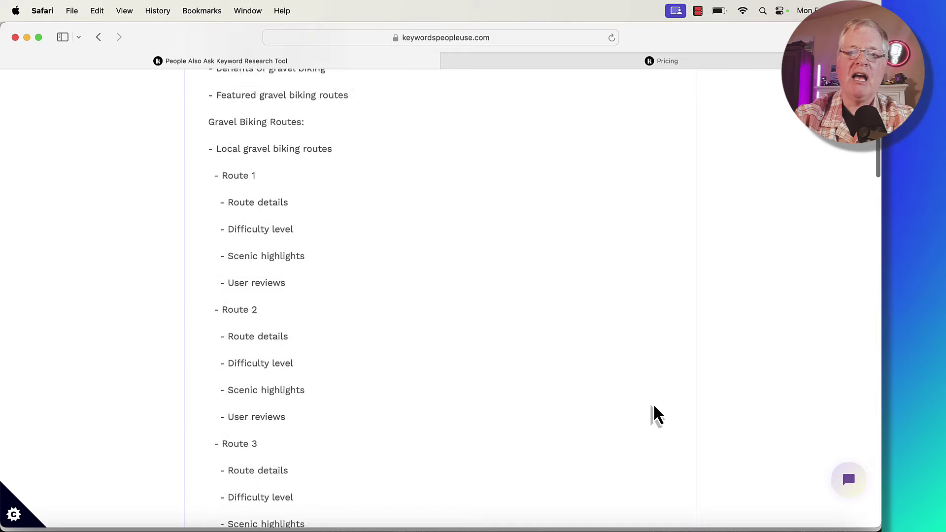
scroll(653, 407, "up", 10)
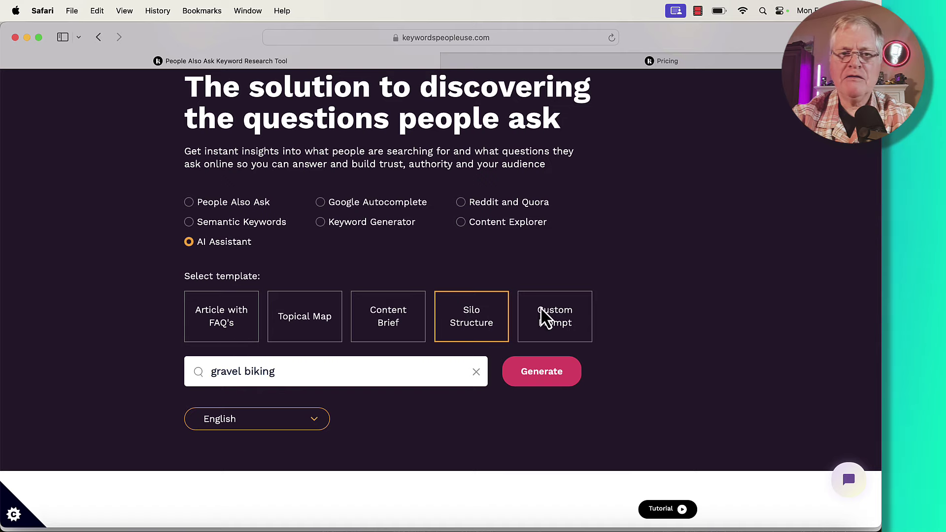
scroll(564, 302, "up", 3)
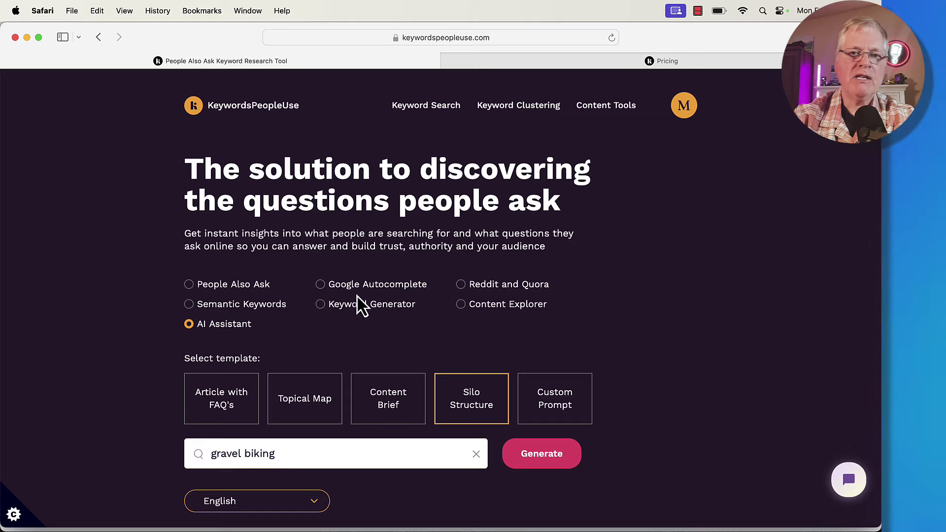
- Compare the monthly prices, search allowances and features of the Free, Lite, Standard, Pro and Unlimited plans, and return to the keyword research page
key("ctrl+Tab")
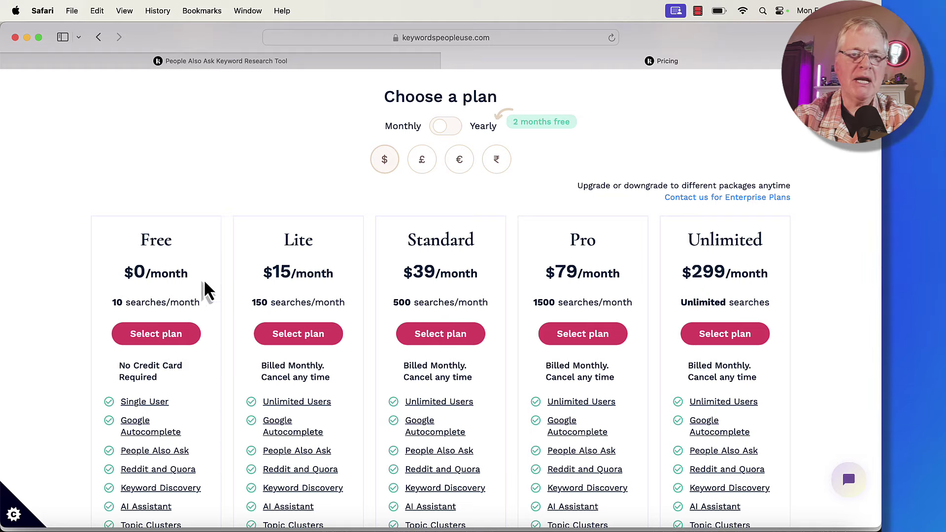
scroll(204, 281, "down", 3)
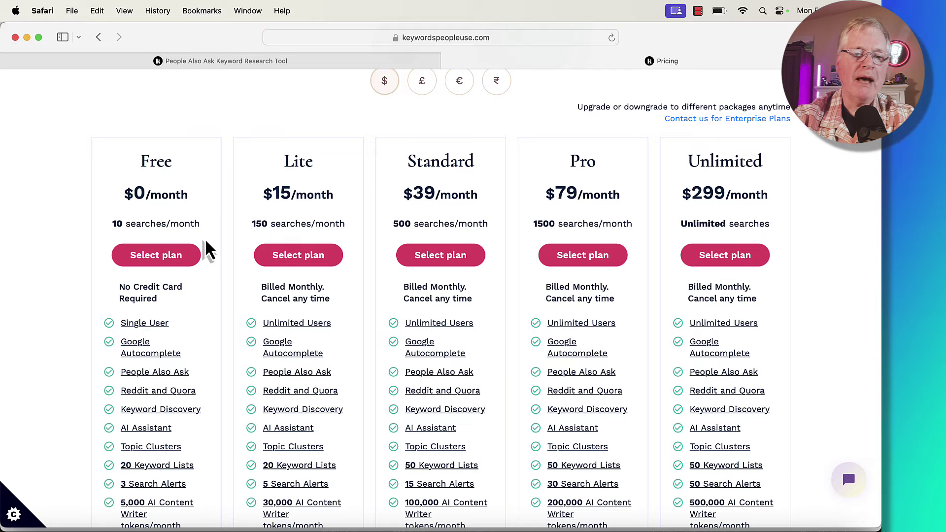
scroll(207, 251, "down", 2)
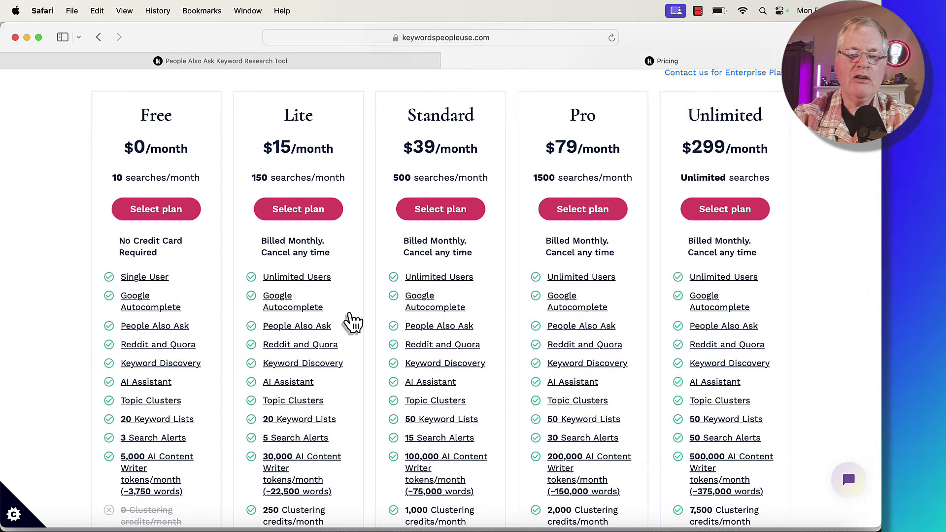
scroll(352, 323, "down", 2)
scroll(352, 323, "up", 3)
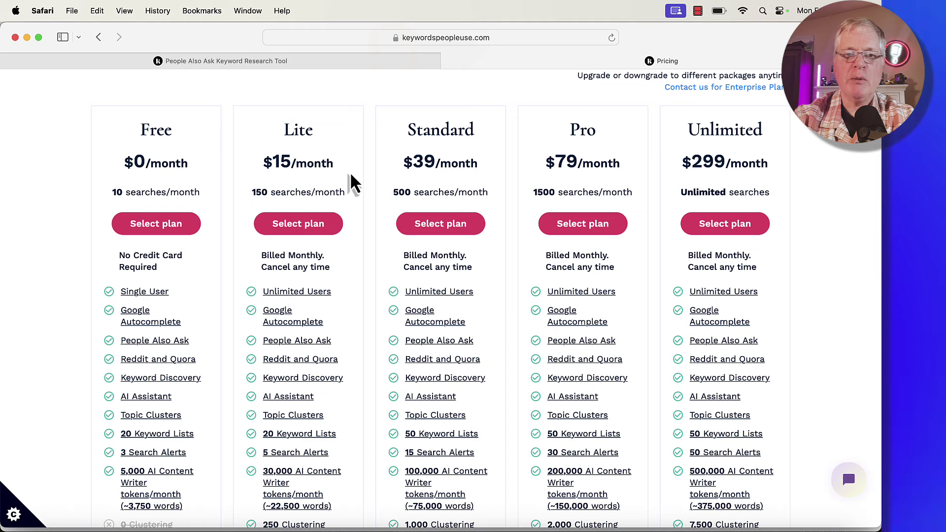
scroll(317, 164, "up", 3)
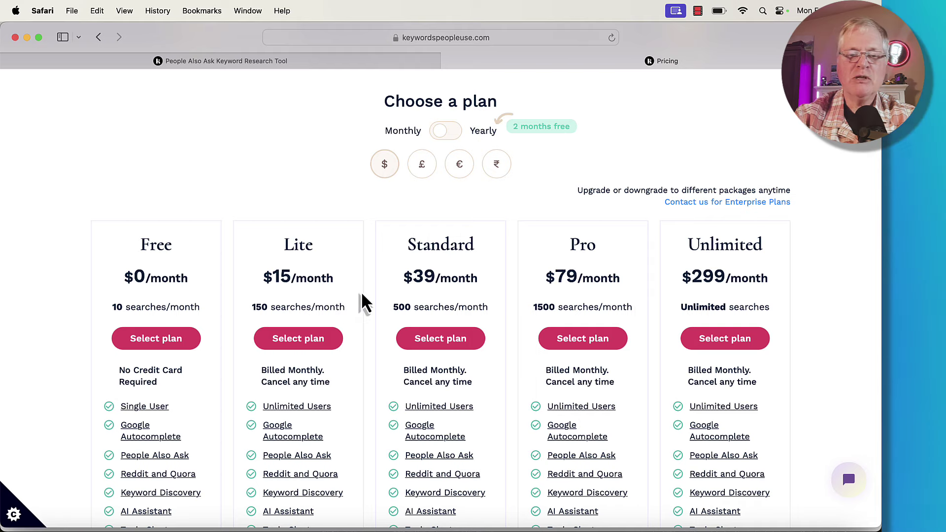
key("ctrl+shift+Tab")
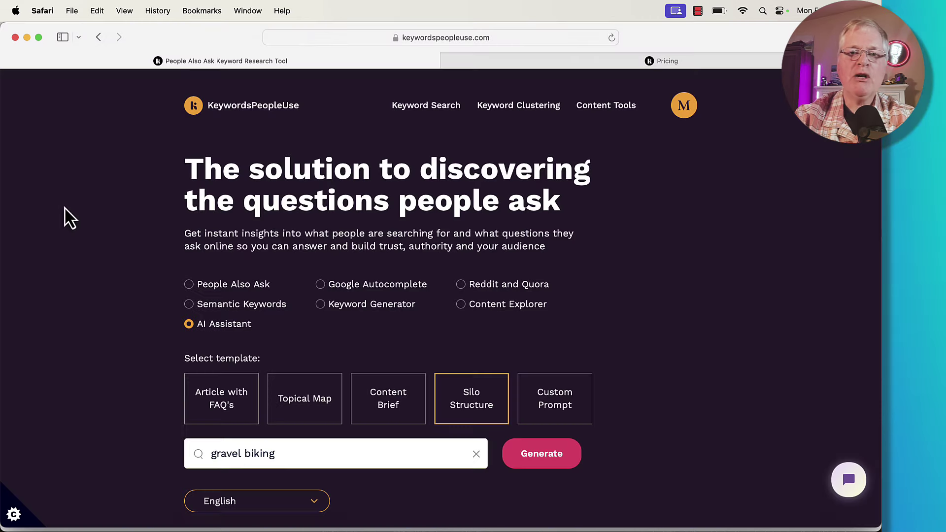